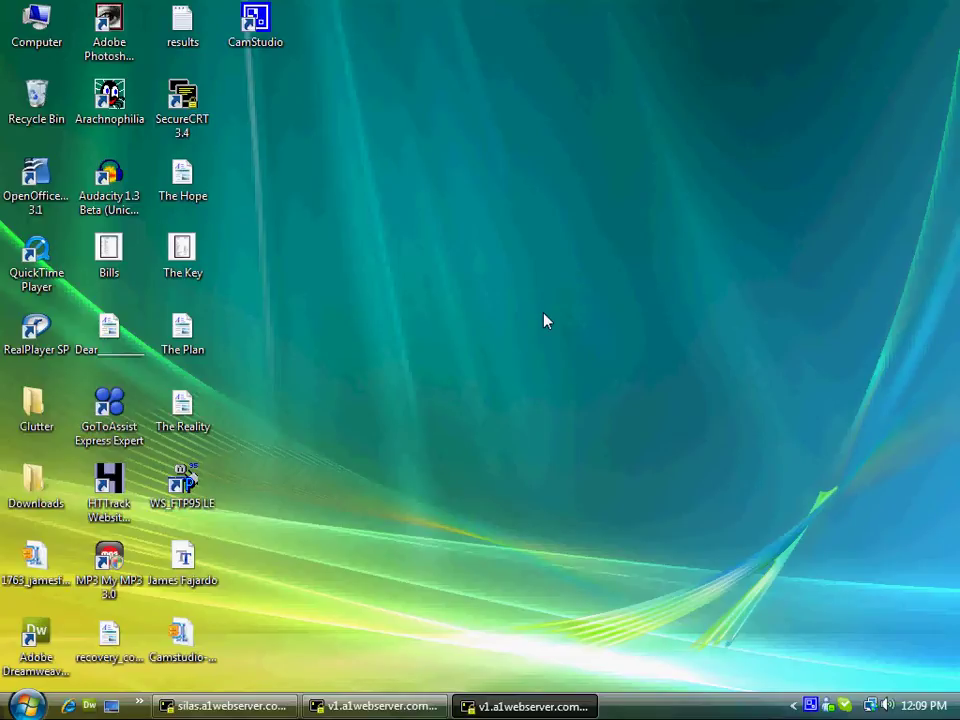
Launch Windows Mail from the Start menu's All Programs list
left_click(27, 707)
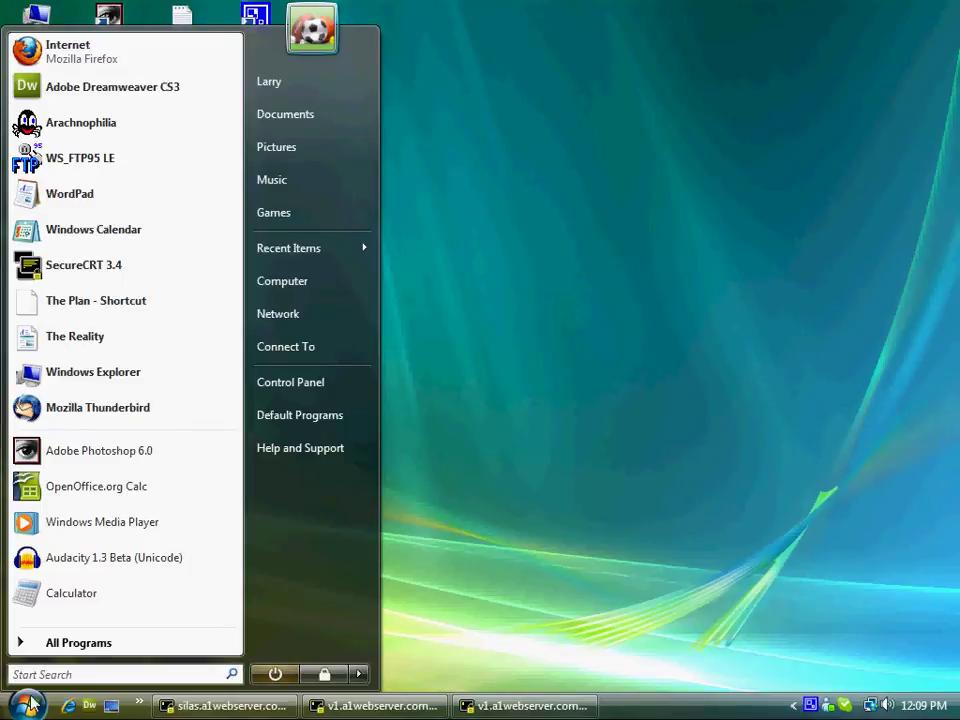
left_click(72, 643)
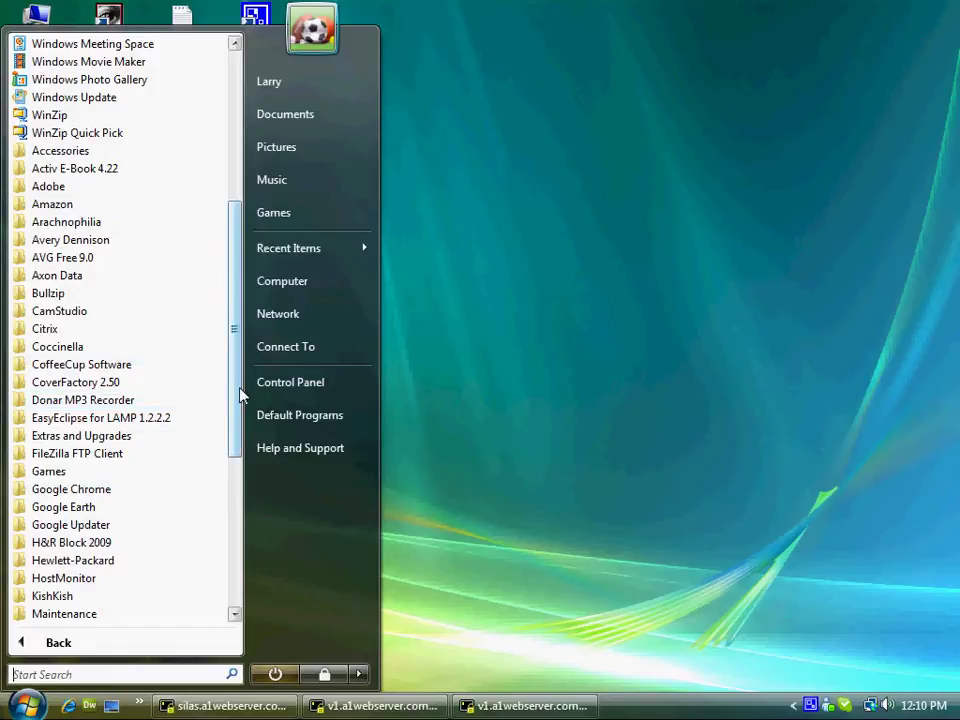
left_click_drag(237, 397, 240, 326)
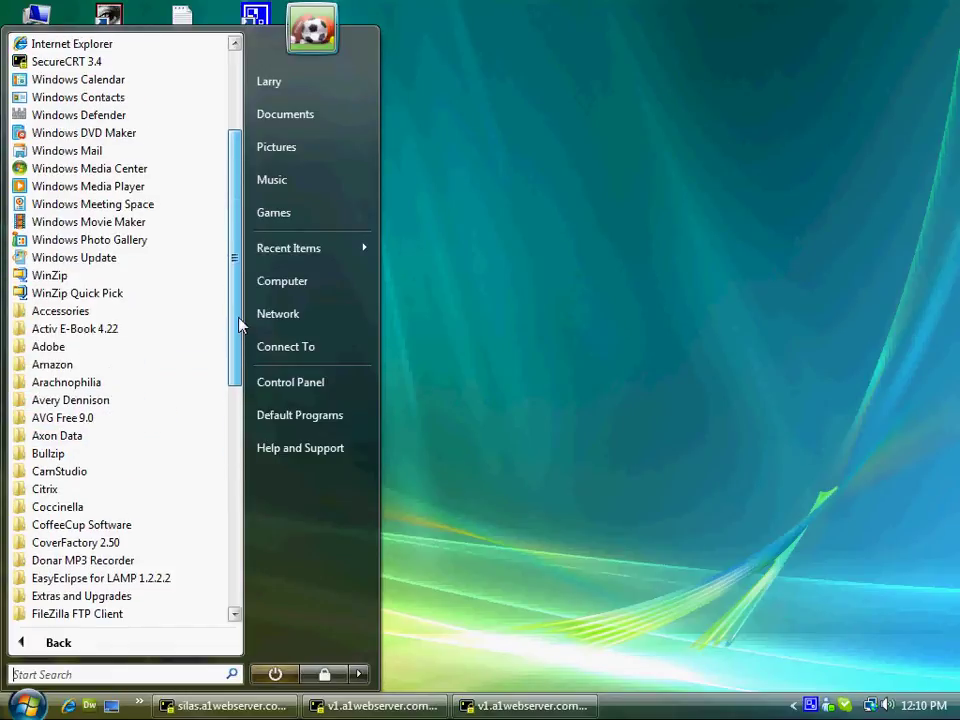
left_click(47, 150)
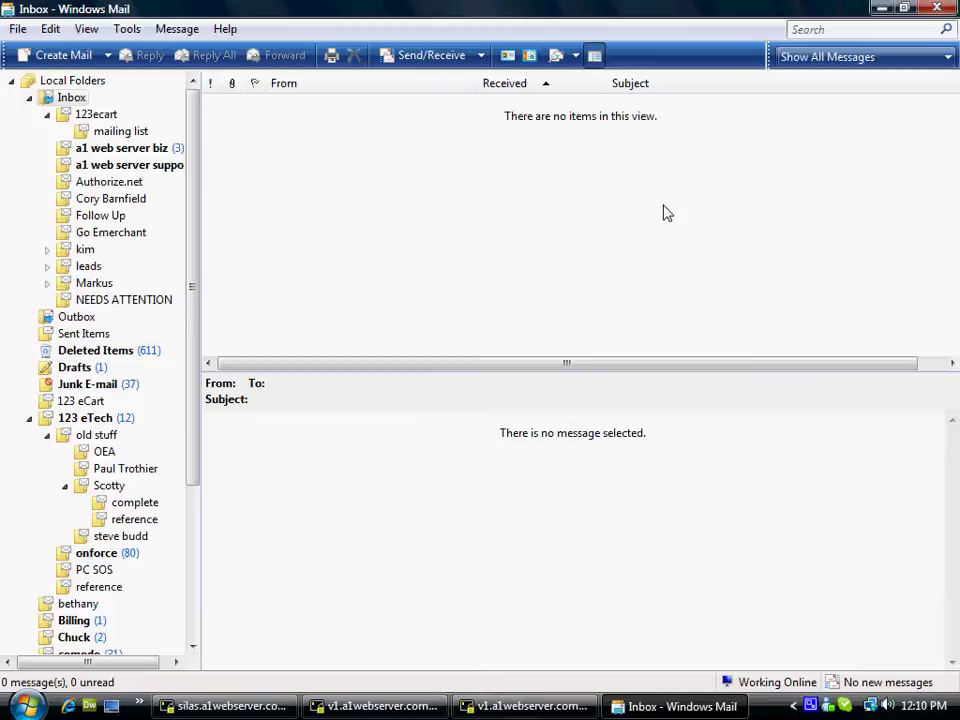
Open Tools > Accounts and start adding a new account from Internet Accounts
left_click(128, 30)
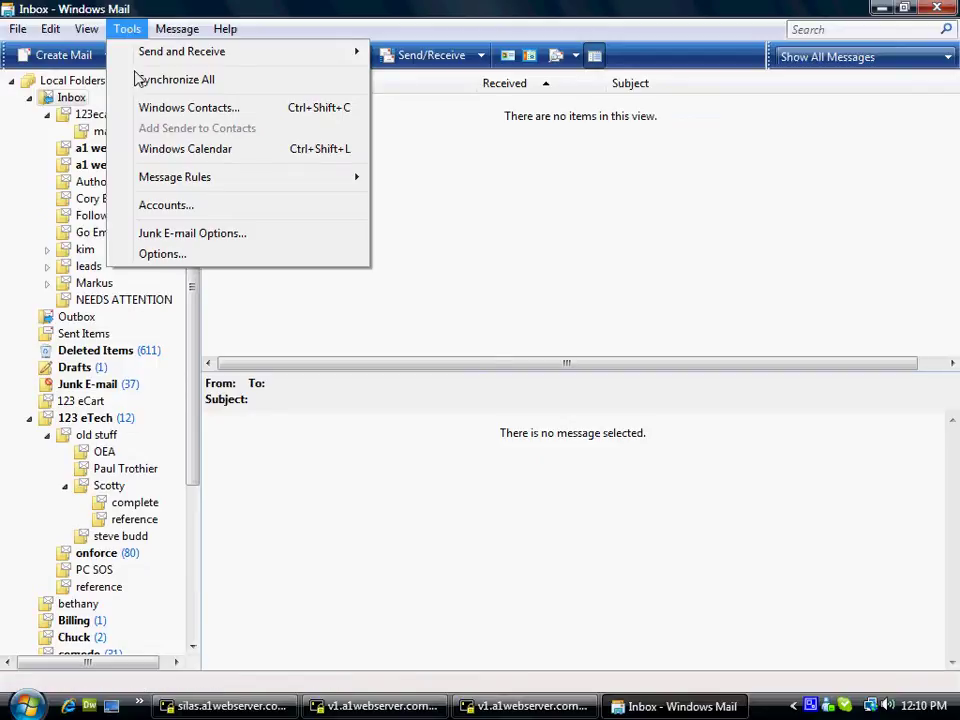
left_click(166, 206)
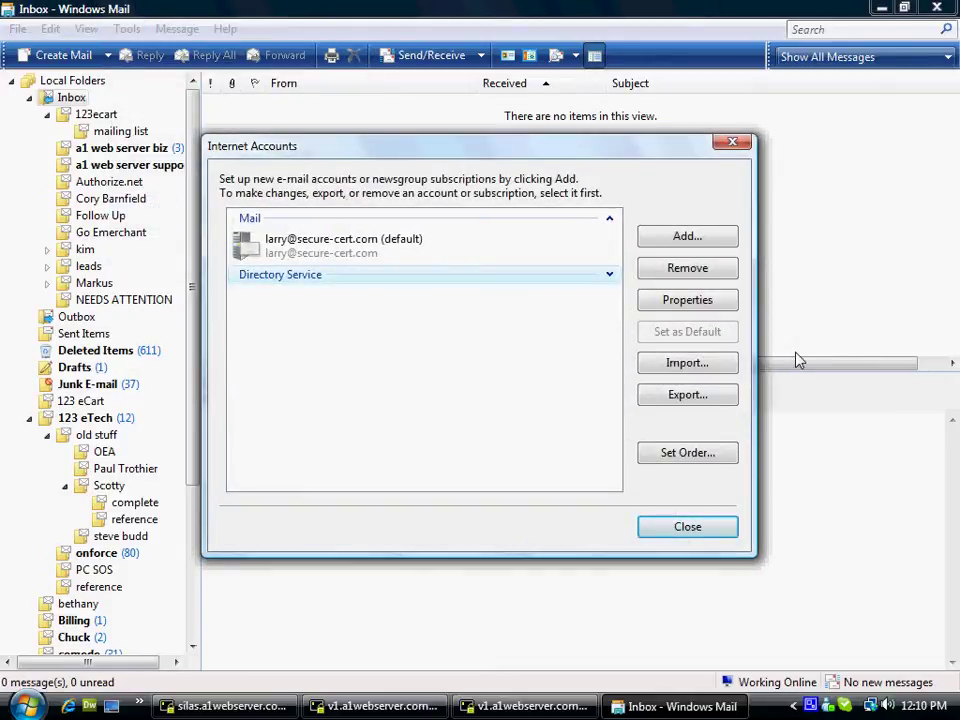
left_click(697, 240)
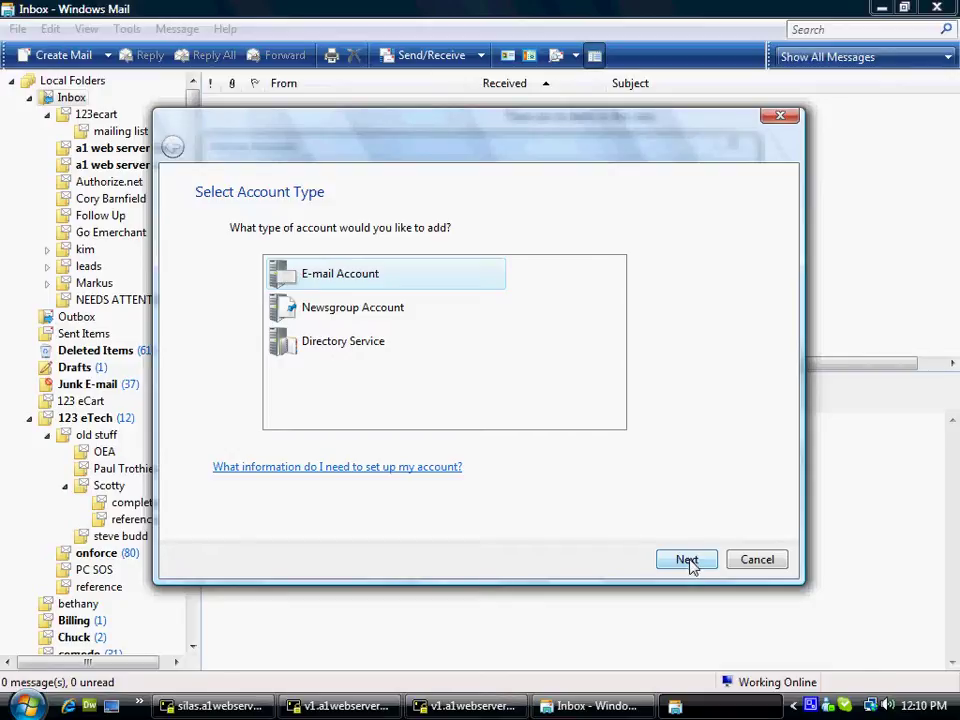
Choose E-mail Account as the type and enter the sender's display name
left_click(688, 561)
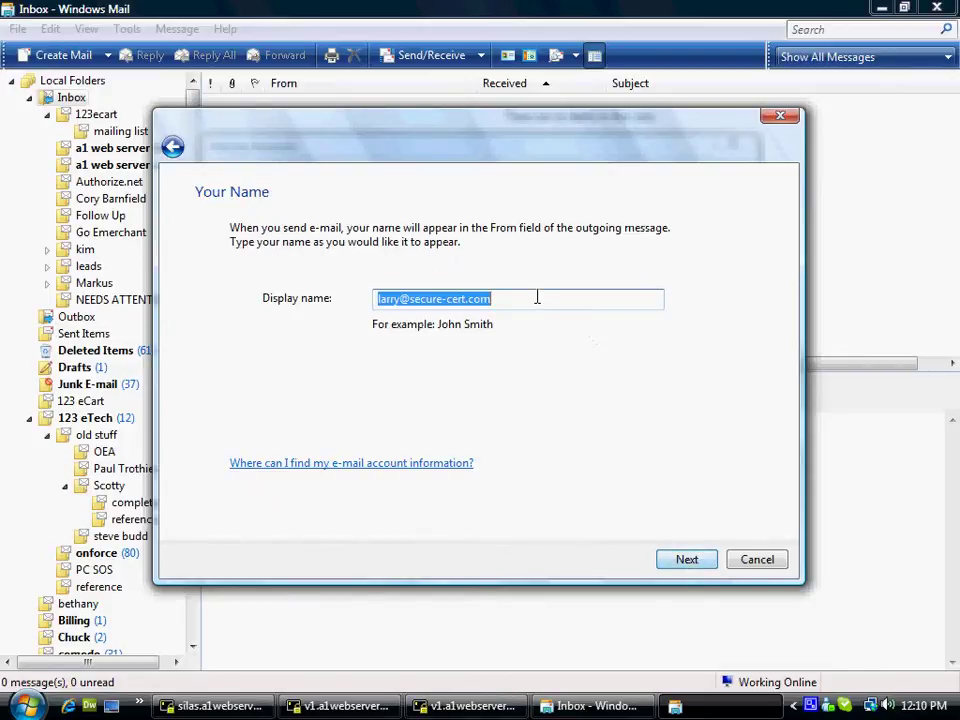
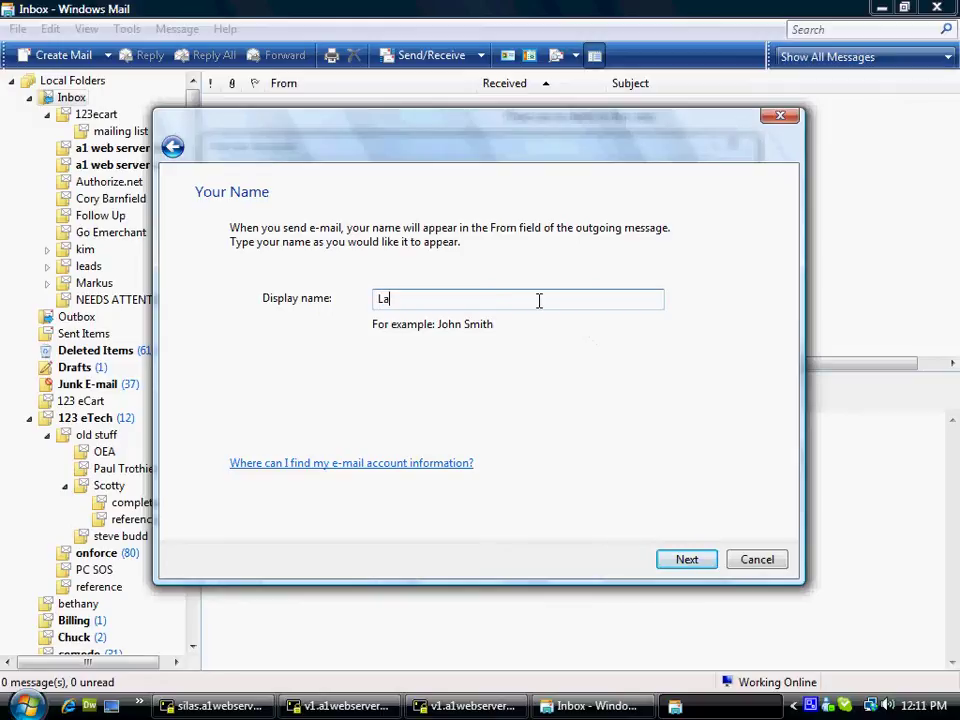
left_click(690, 565)
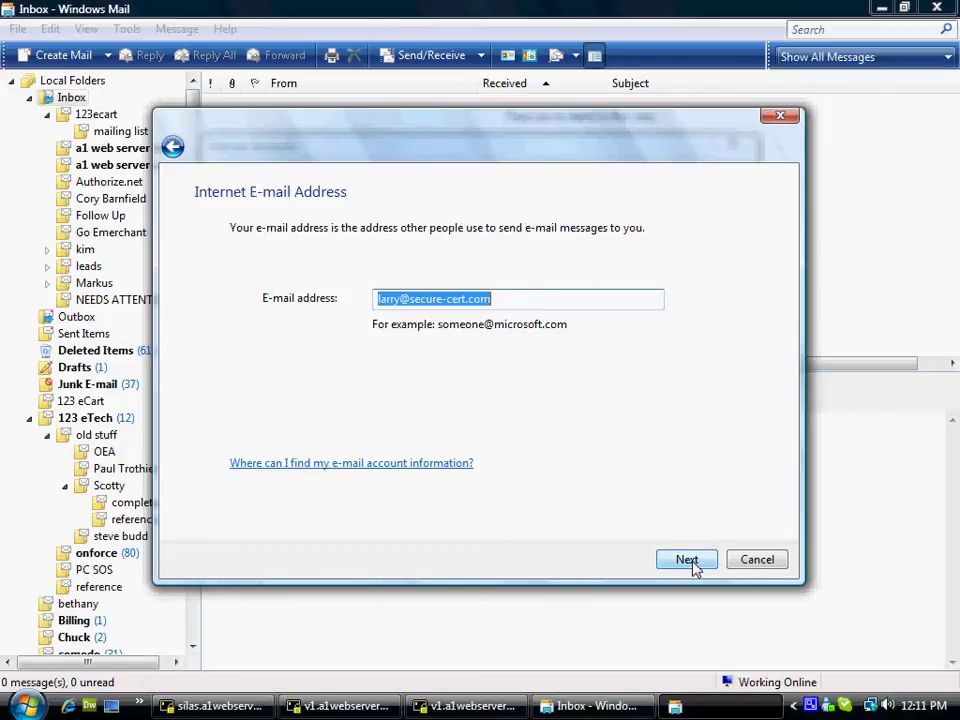
Keep the pre-filled e-mail address and move on to the incoming mail server field
left_click(510, 298)
double_click(374, 298)
left_click(497, 299)
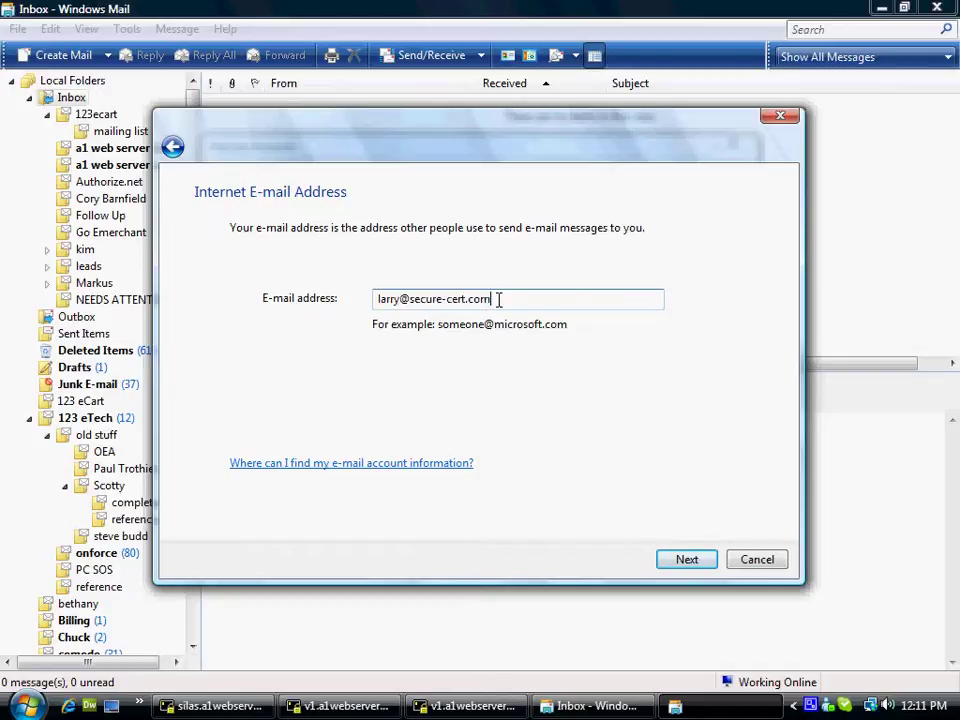
left_click(689, 562)
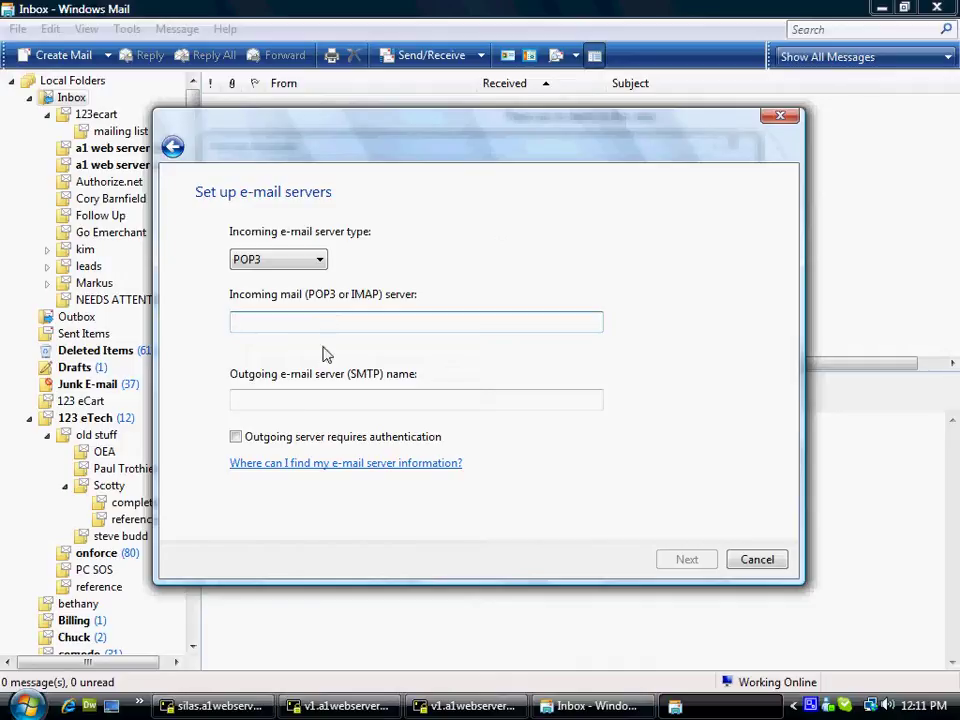
left_click(317, 402)
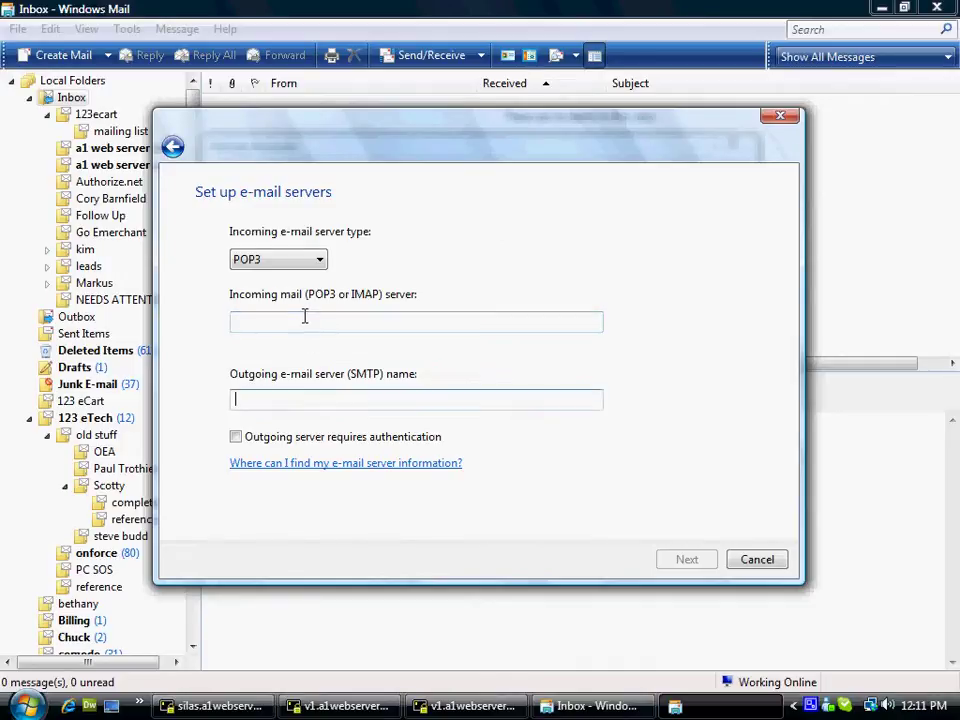
left_click(303, 320)
left_click(298, 403)
left_click(299, 319)
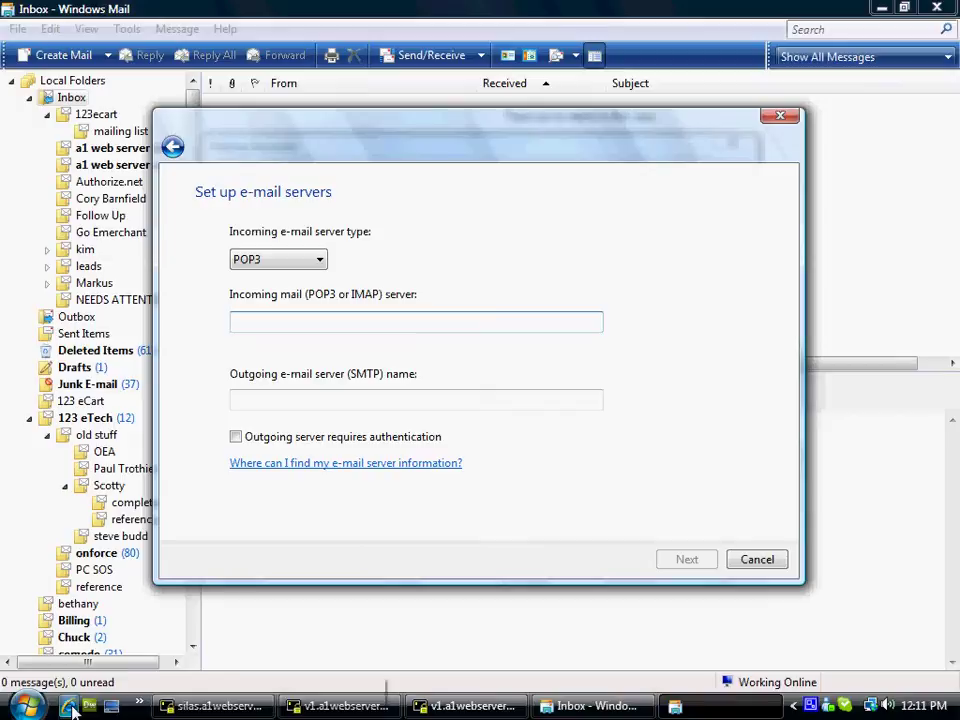
left_click(70, 708)
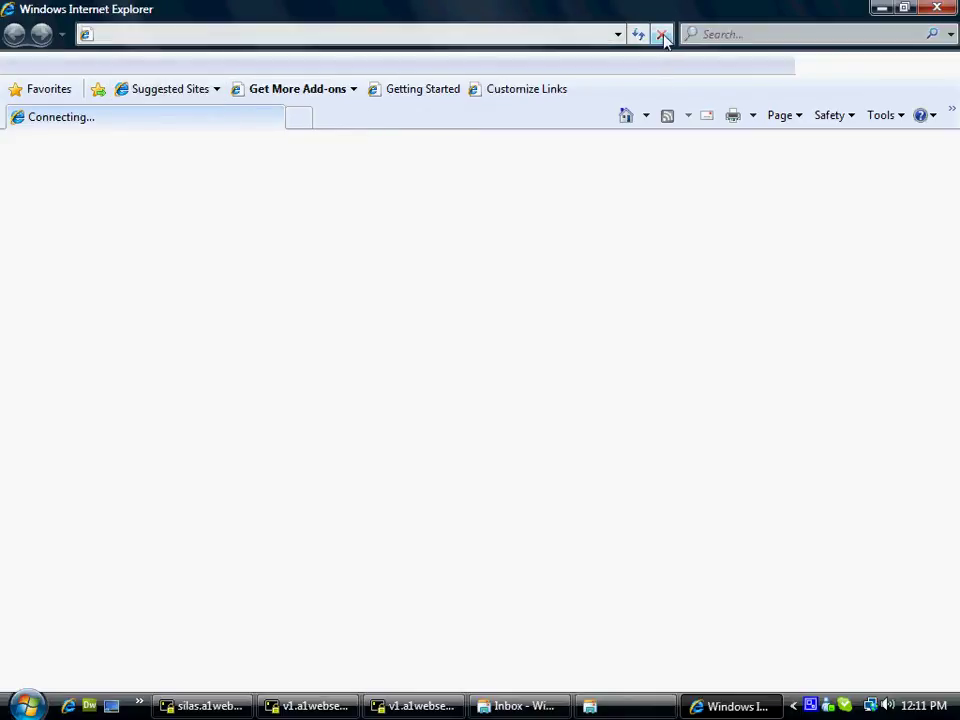
left_click(125, 34)
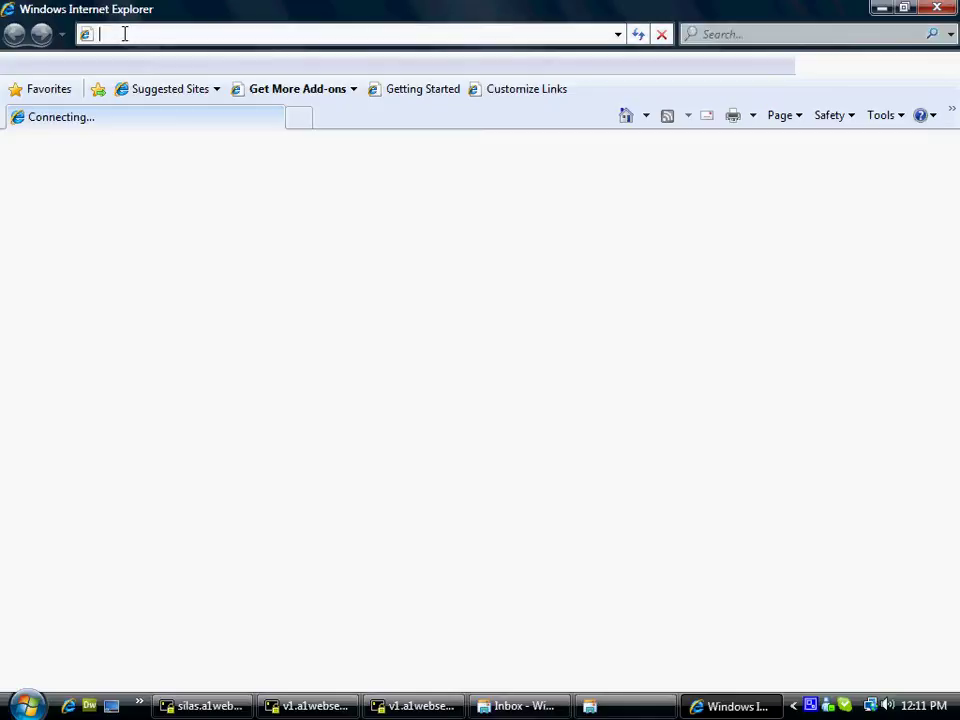
type("htt")
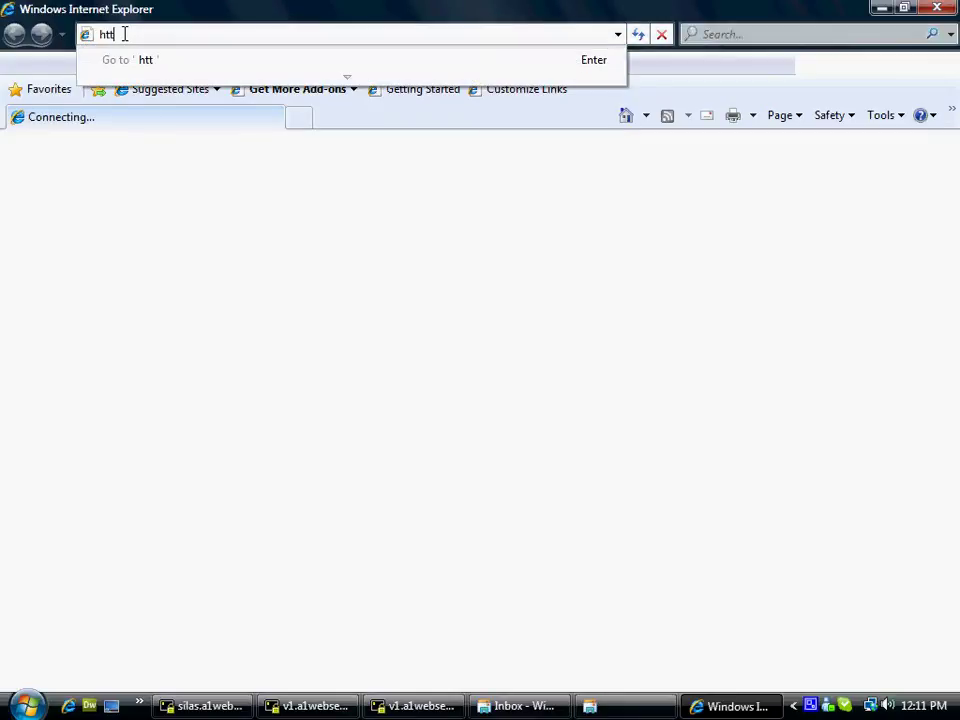
type("p://a")
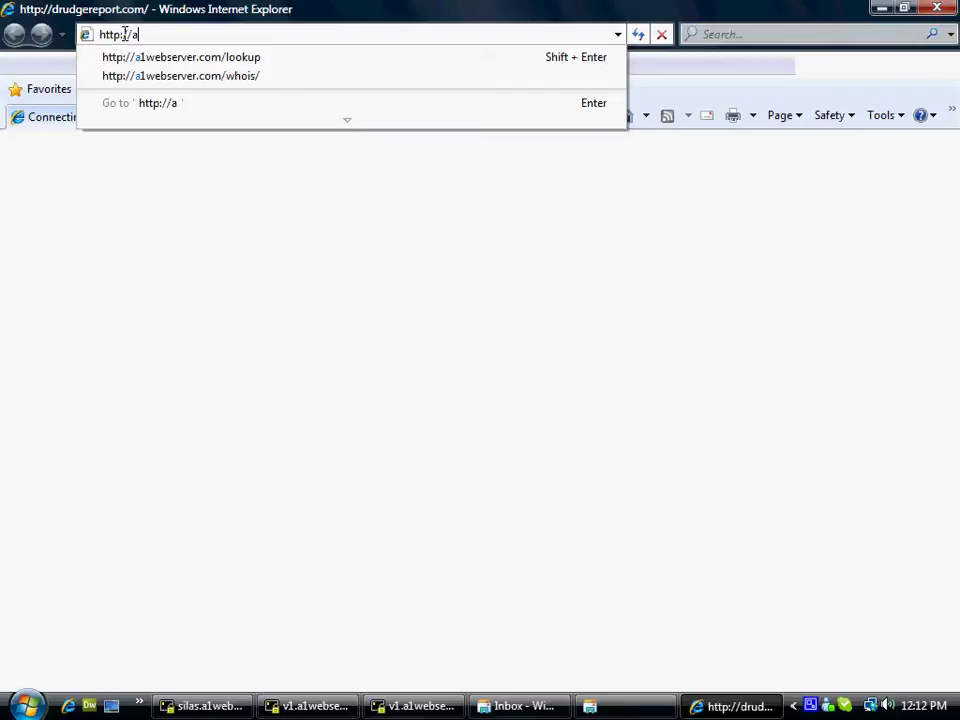
type("1webserver")
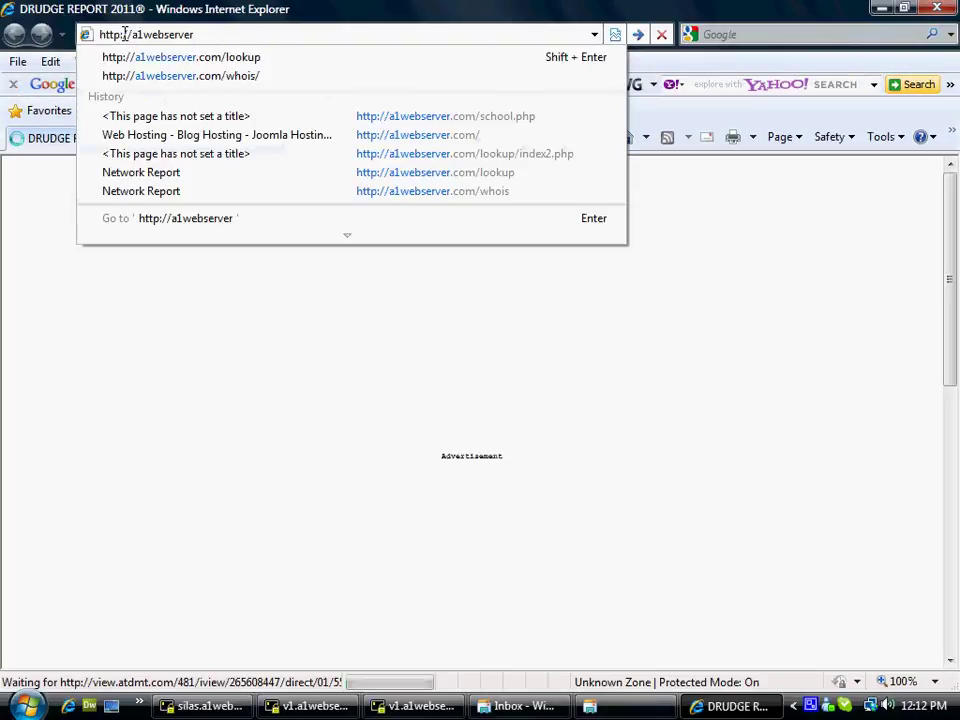
type(".com")
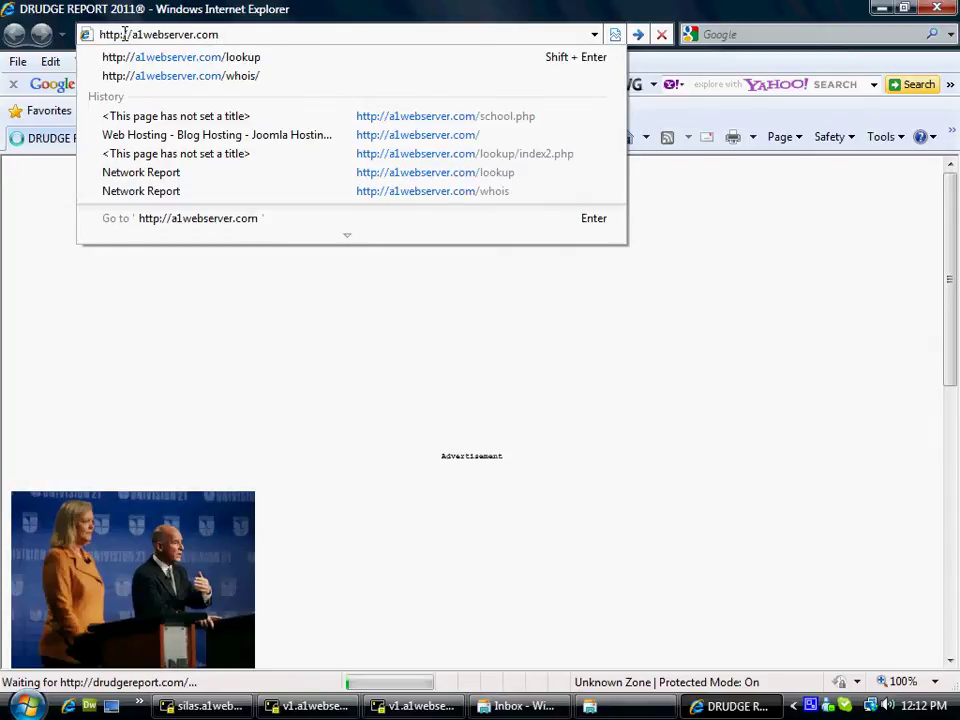
type("/lookup")
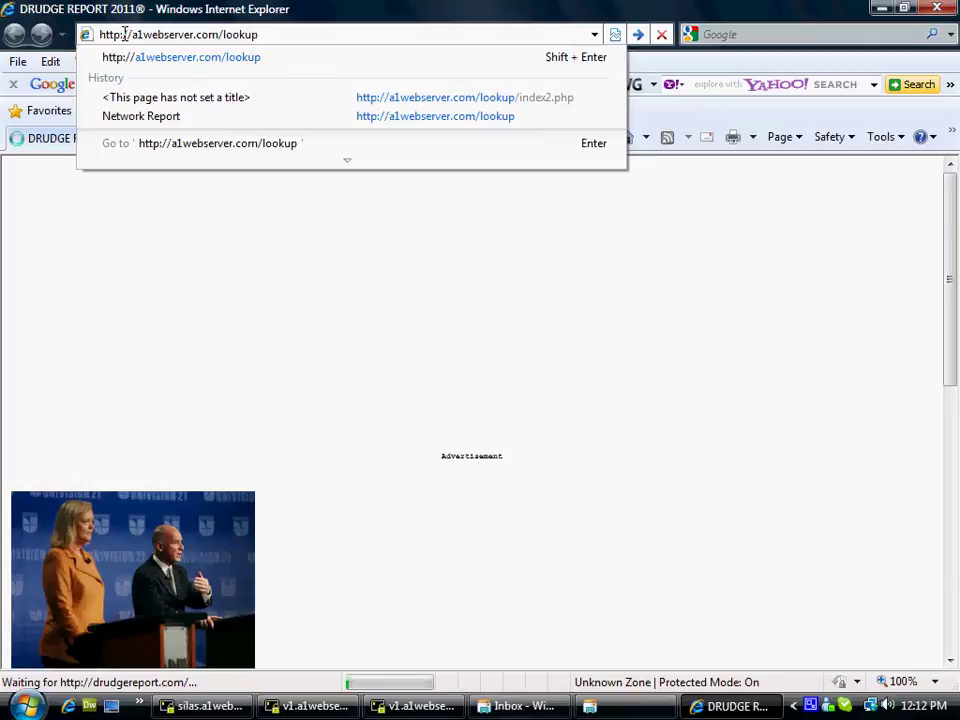
key("Home")
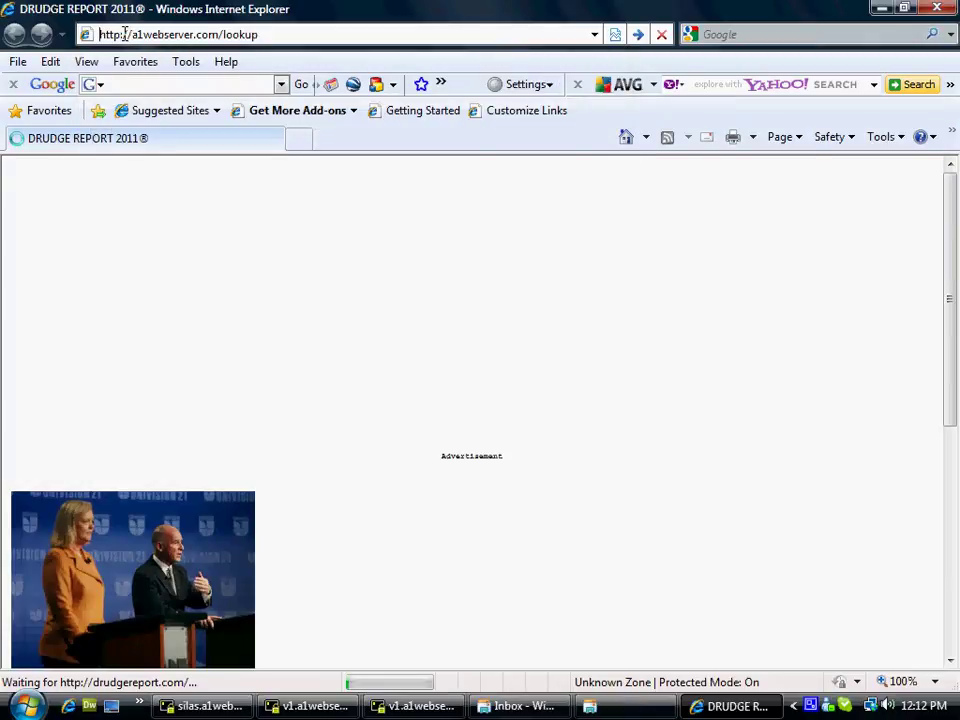
key("Return")
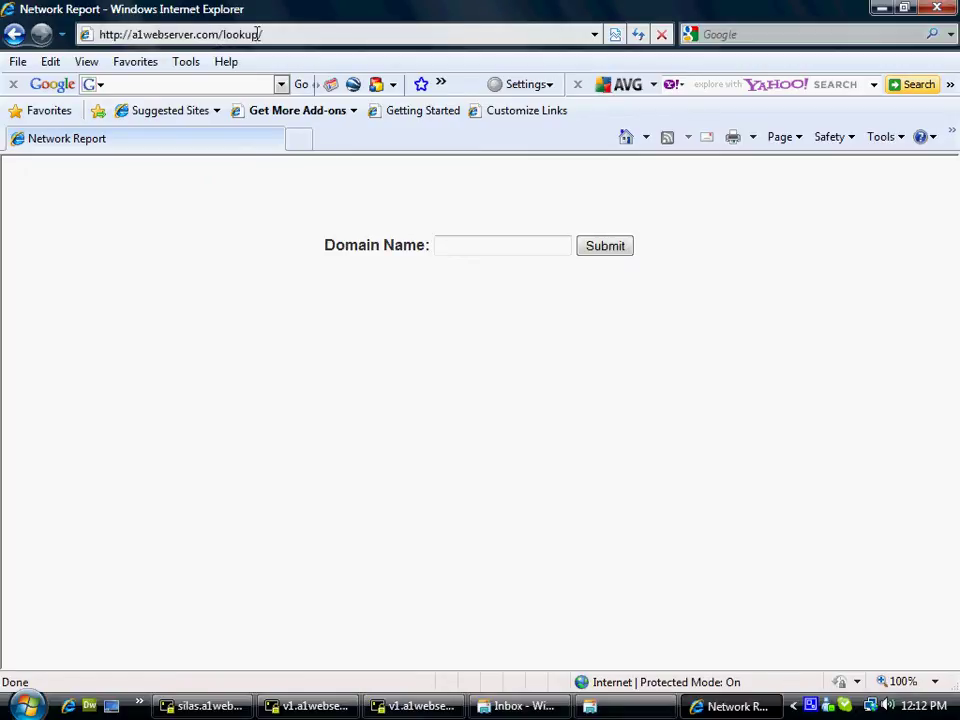
Look up the domain secure-cert.com on the a1webserver.com lookup form
left_click(484, 244)
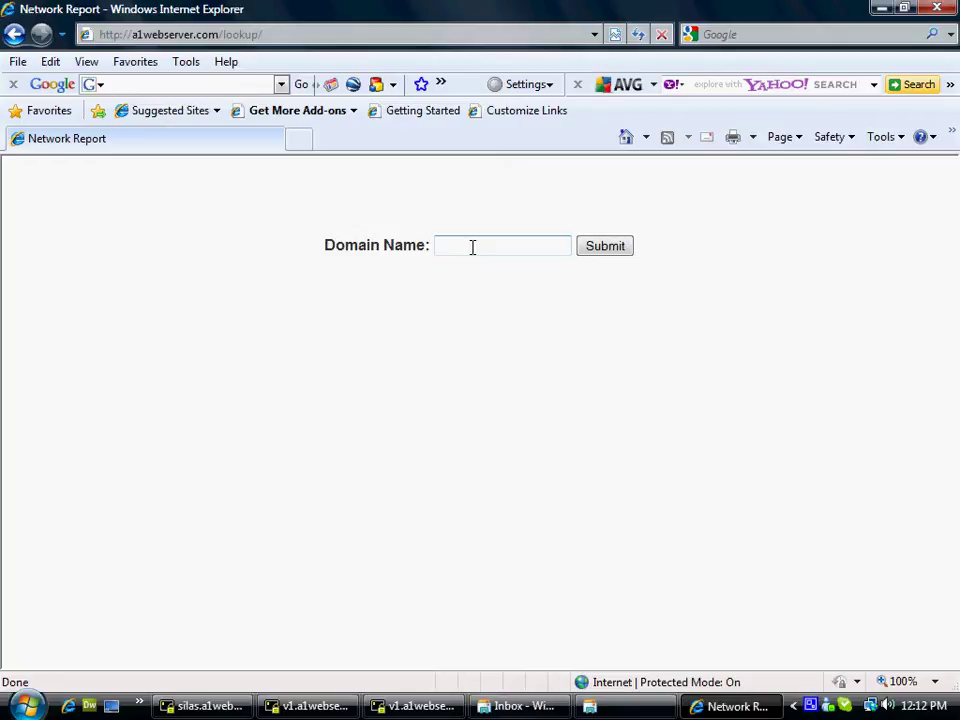
type("secure-cert.com")
left_click(611, 245)
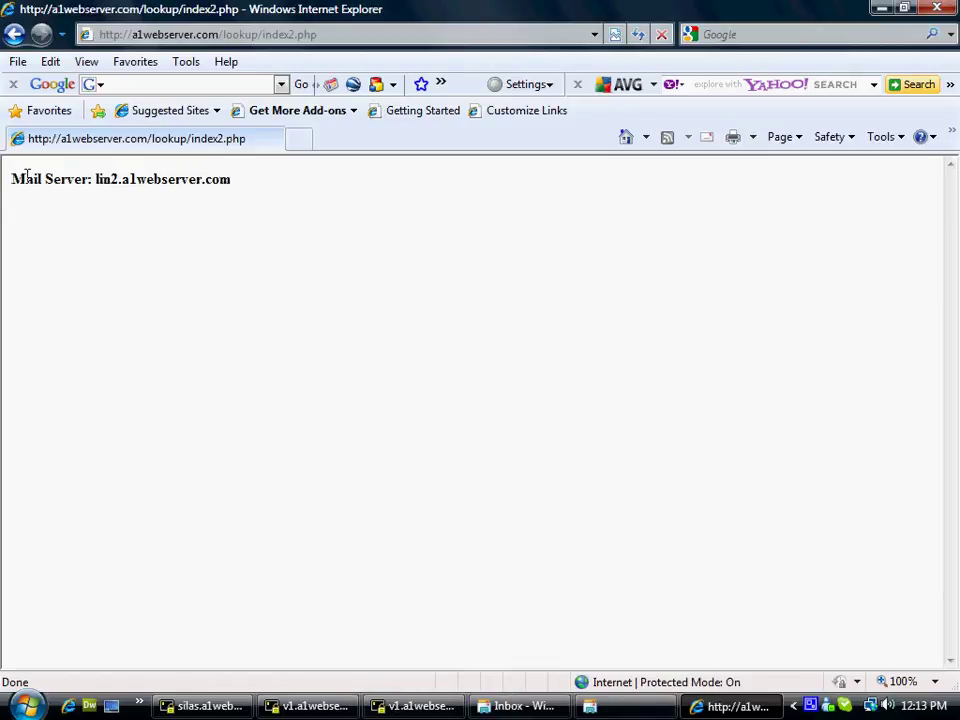
left_click_drag(11, 179, 251, 186)
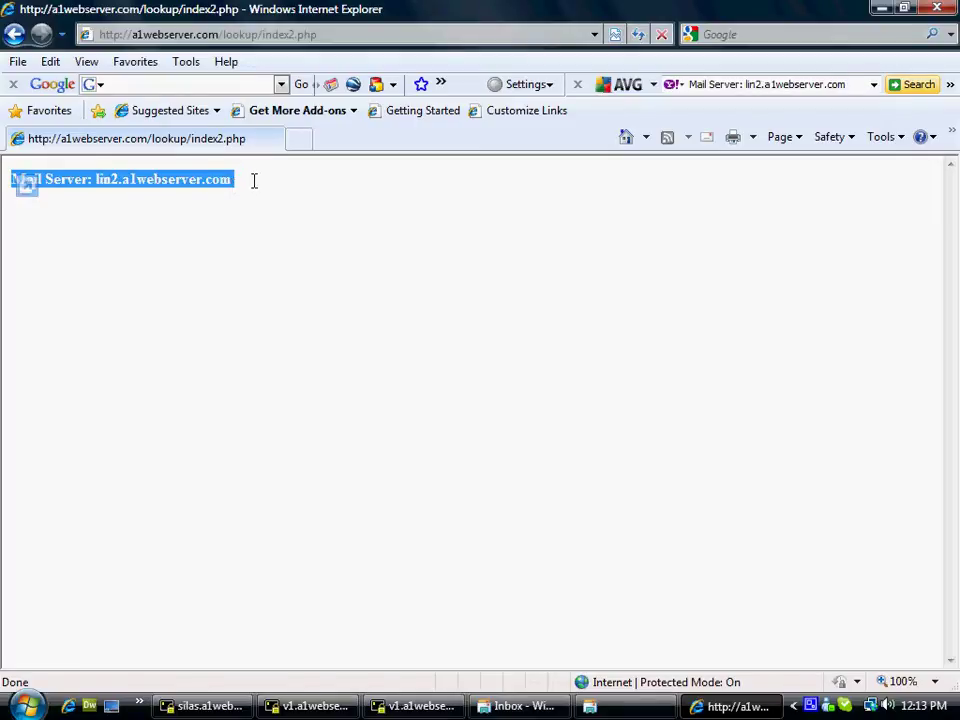
left_click(253, 180)
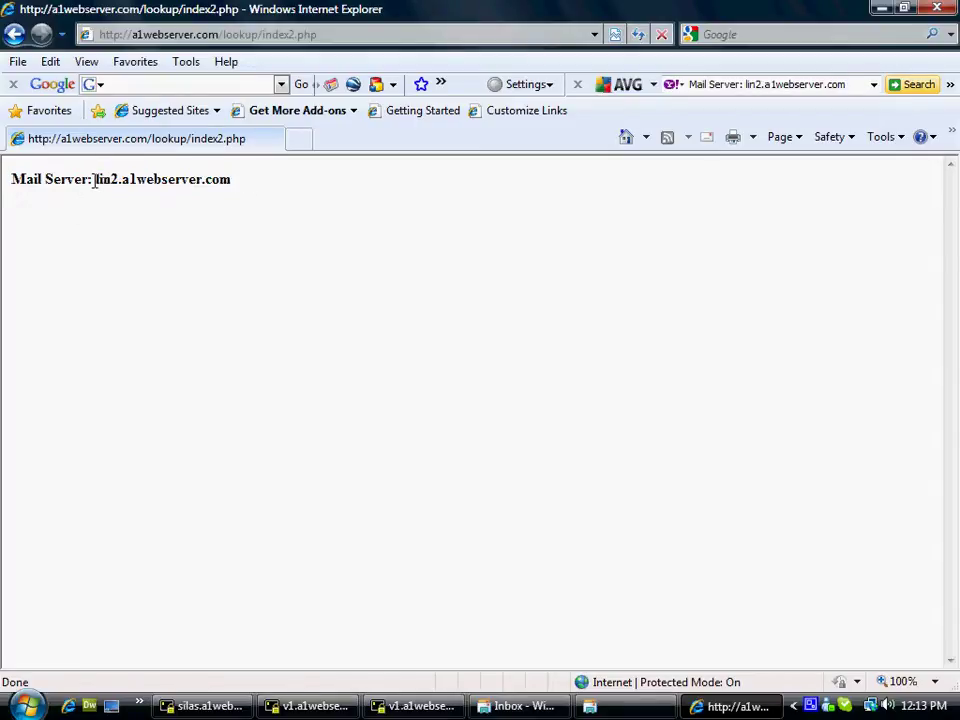
left_click_drag(95, 180, 242, 178)
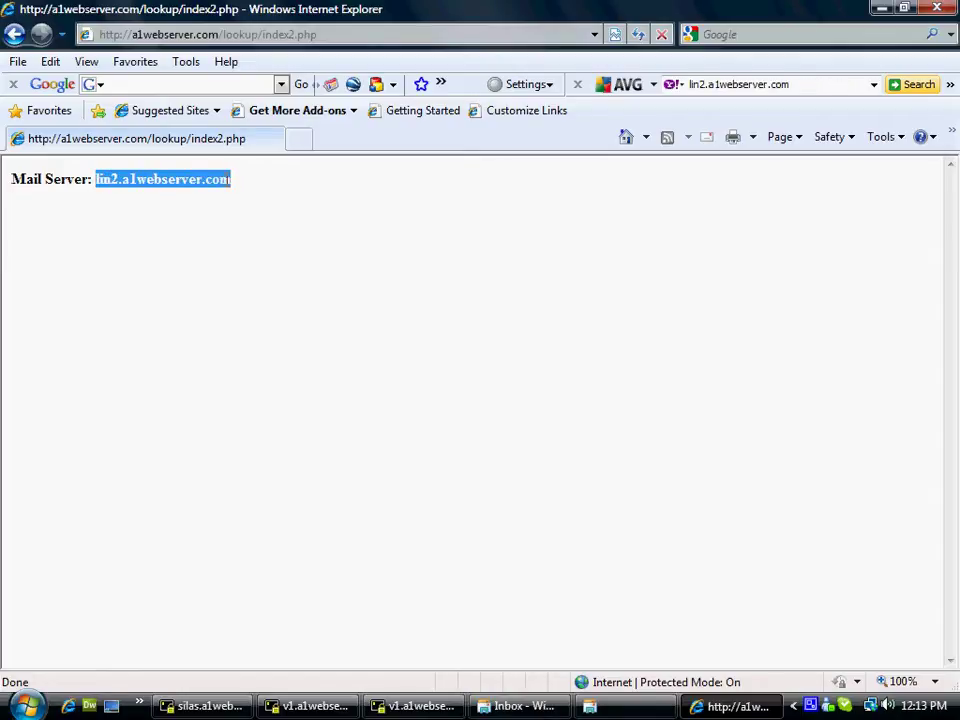
left_click(242, 178)
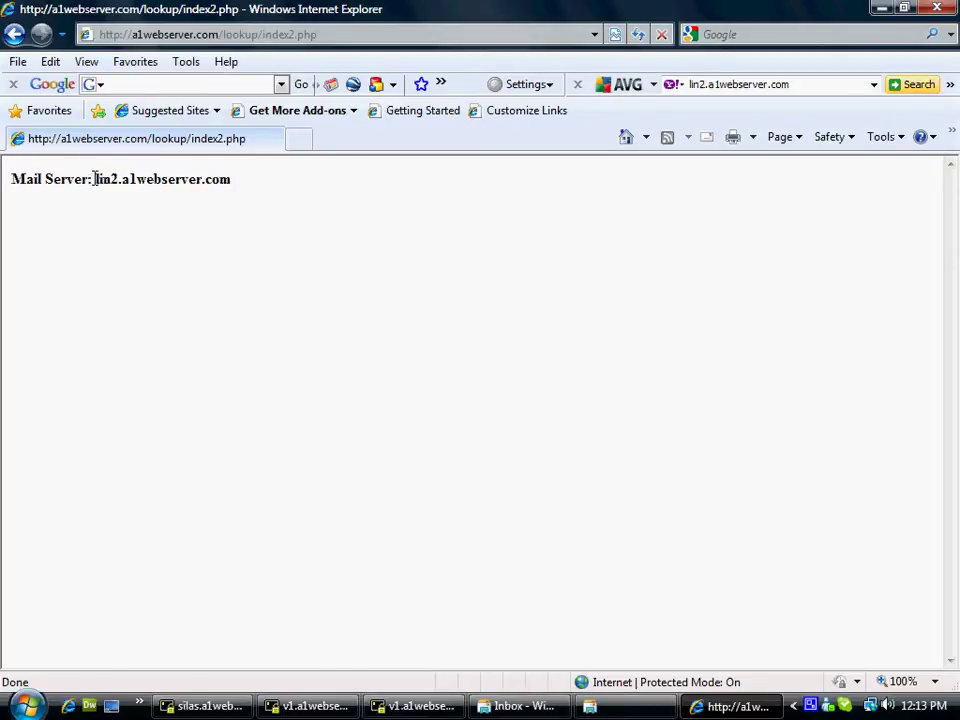
left_click_drag(95, 179, 231, 180)
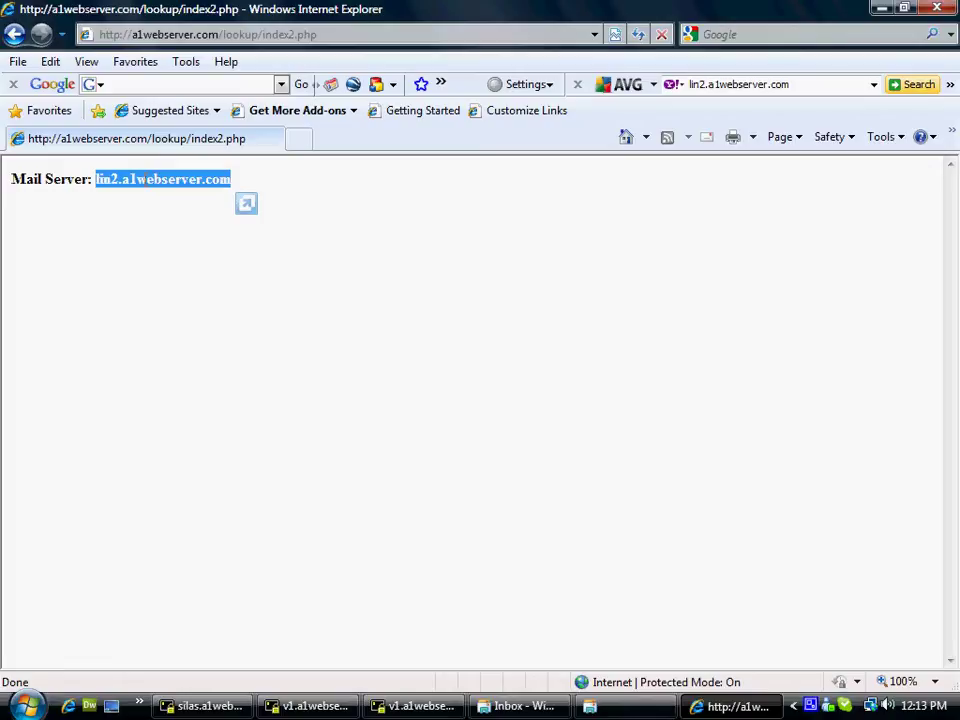
right_click(131, 182)
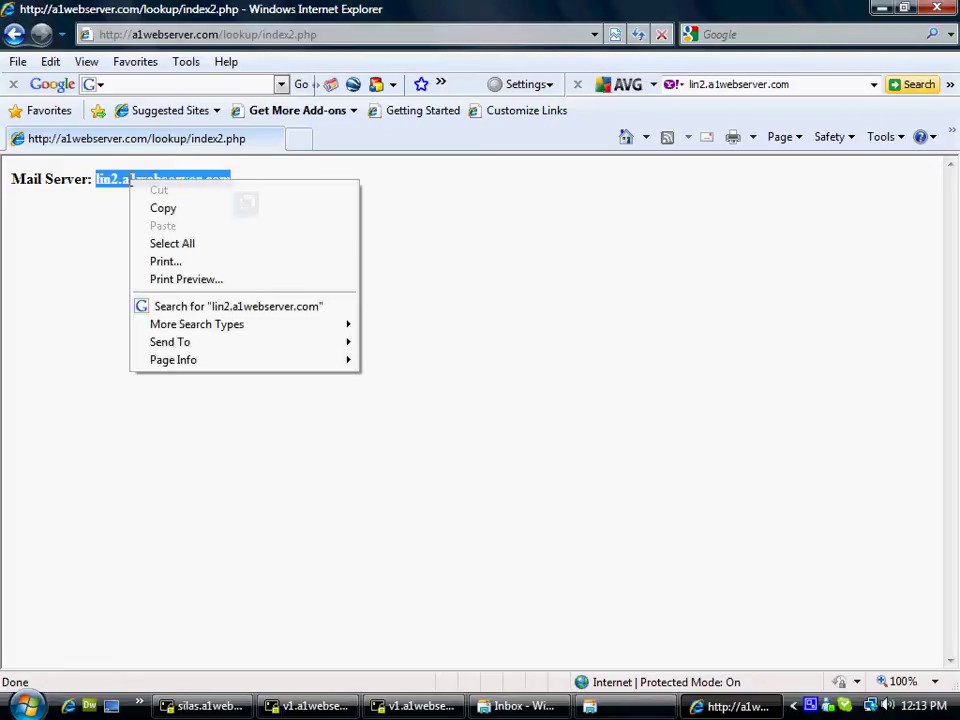
left_click(182, 208)
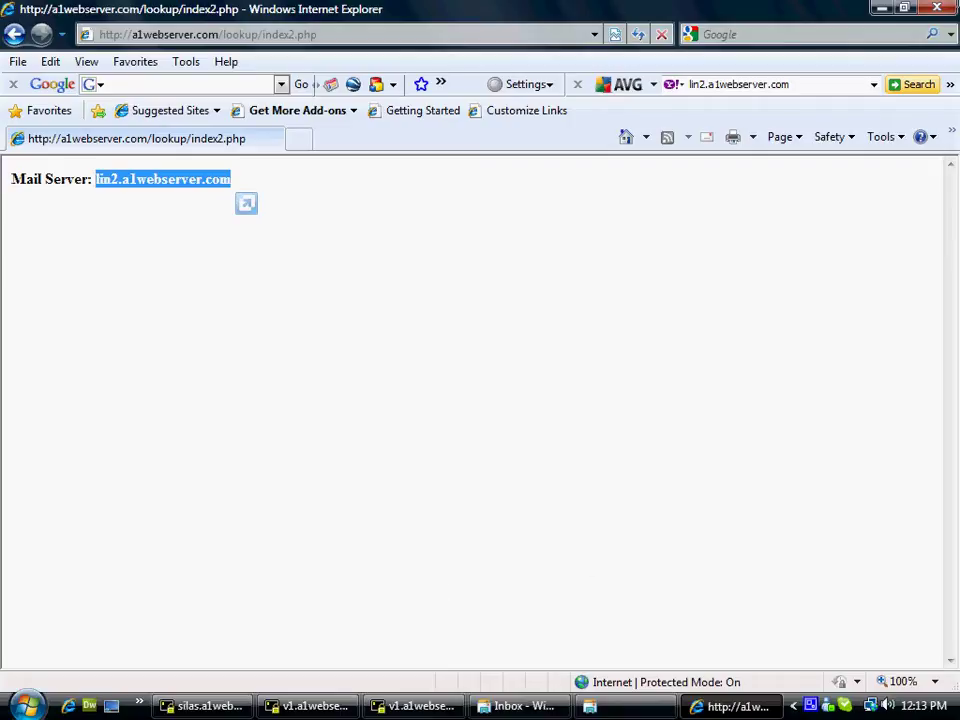
left_click(879, 9)
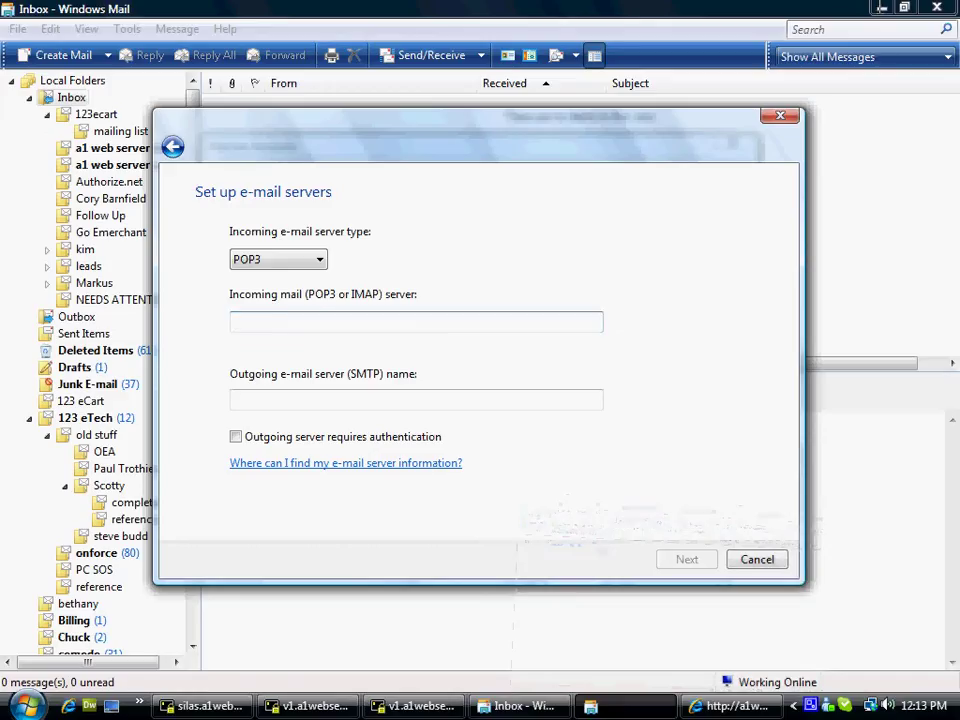
left_click(237, 320)
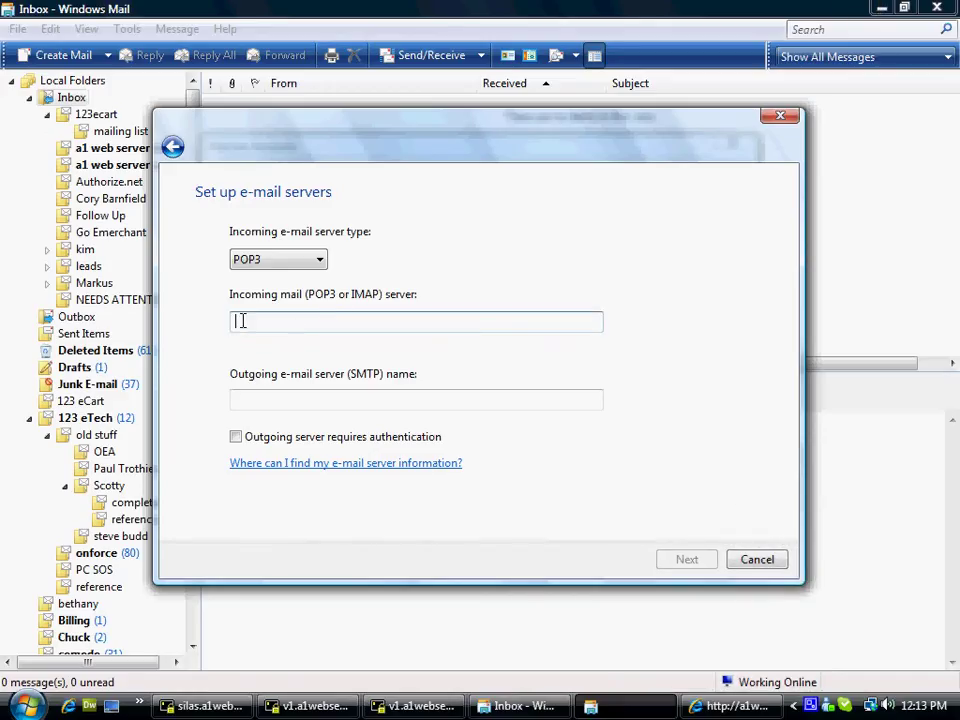
Paste lin2.a1webserver.com as incoming POP3 and outgoing SMTP server, requiring outgoing authentication
right_click(242, 320)
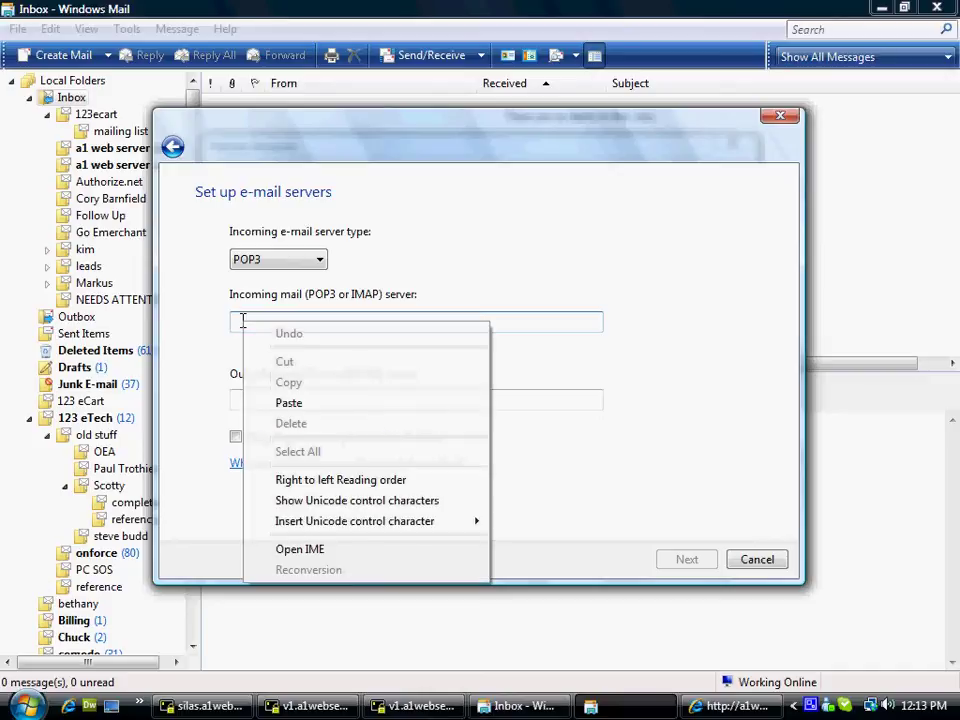
left_click(303, 403)
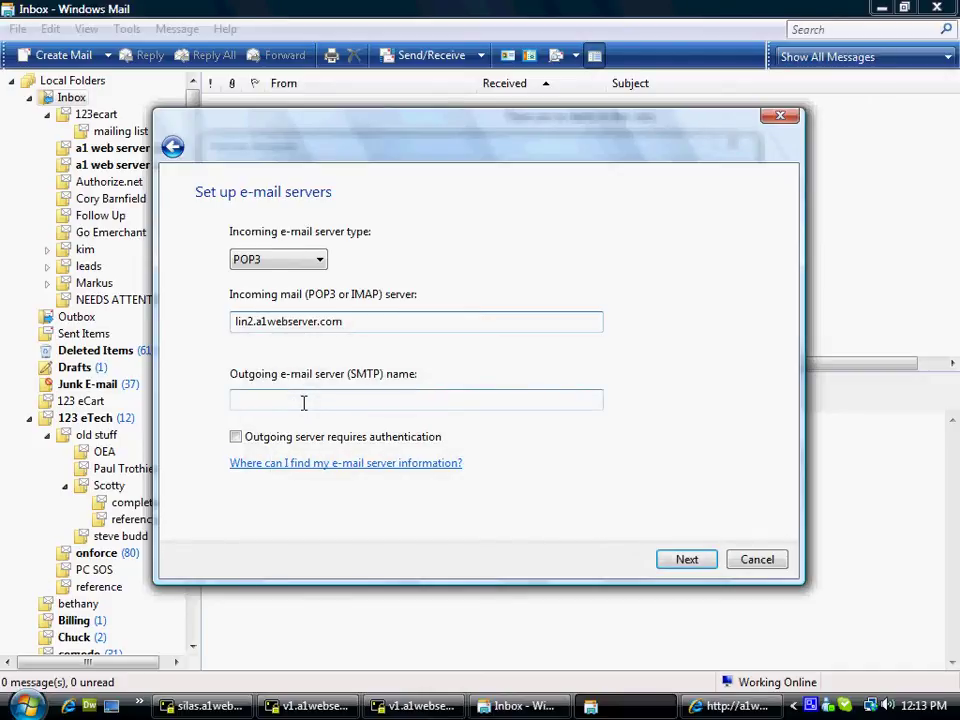
left_click(240, 404)
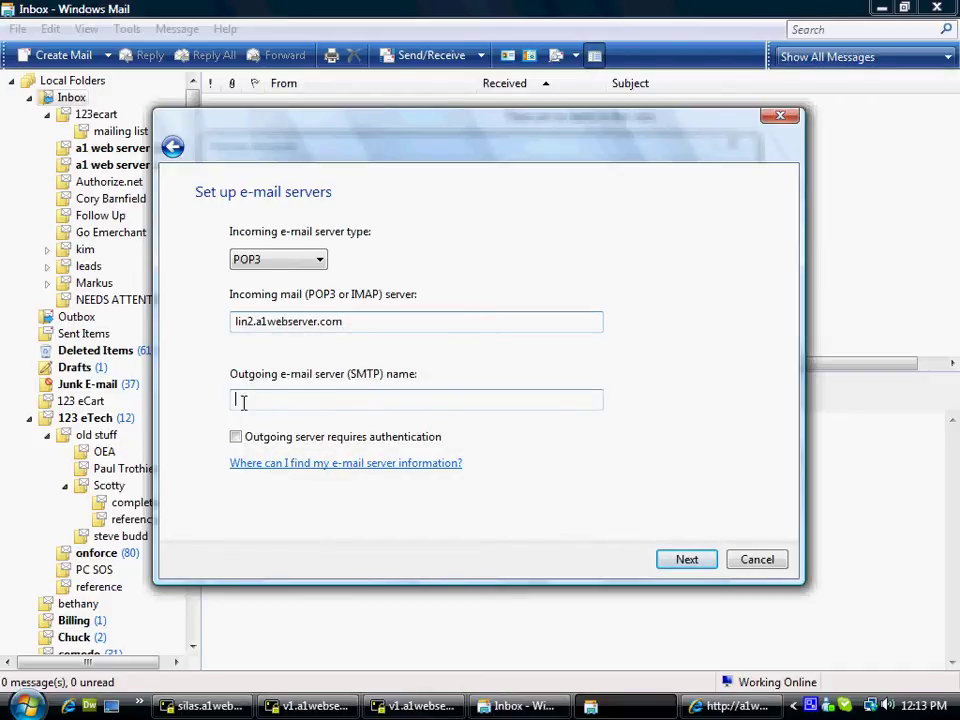
right_click(245, 402)
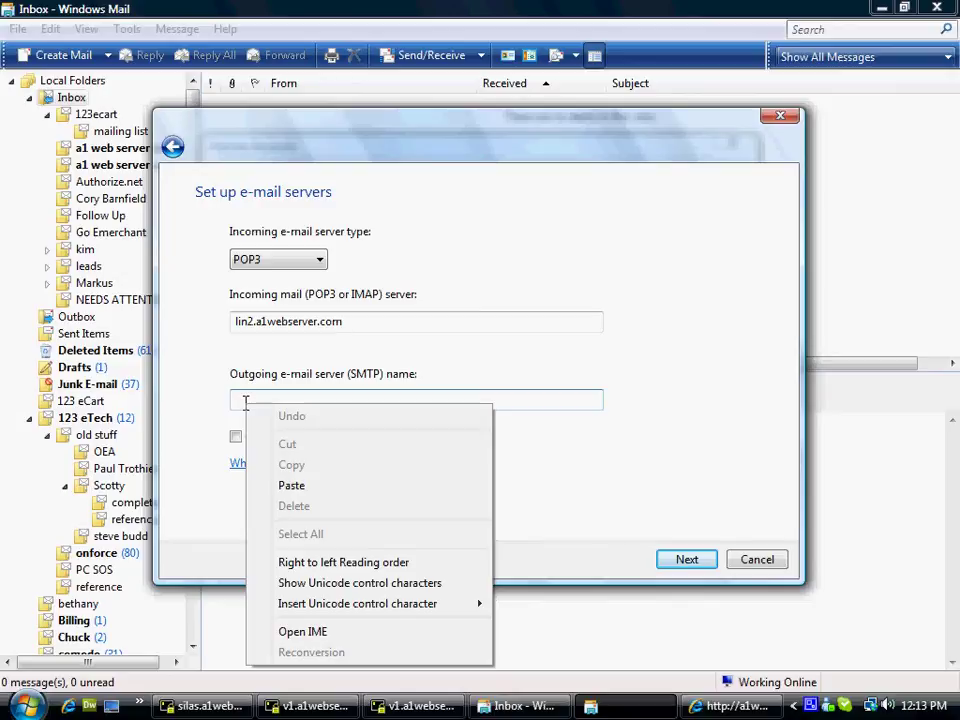
left_click(291, 486)
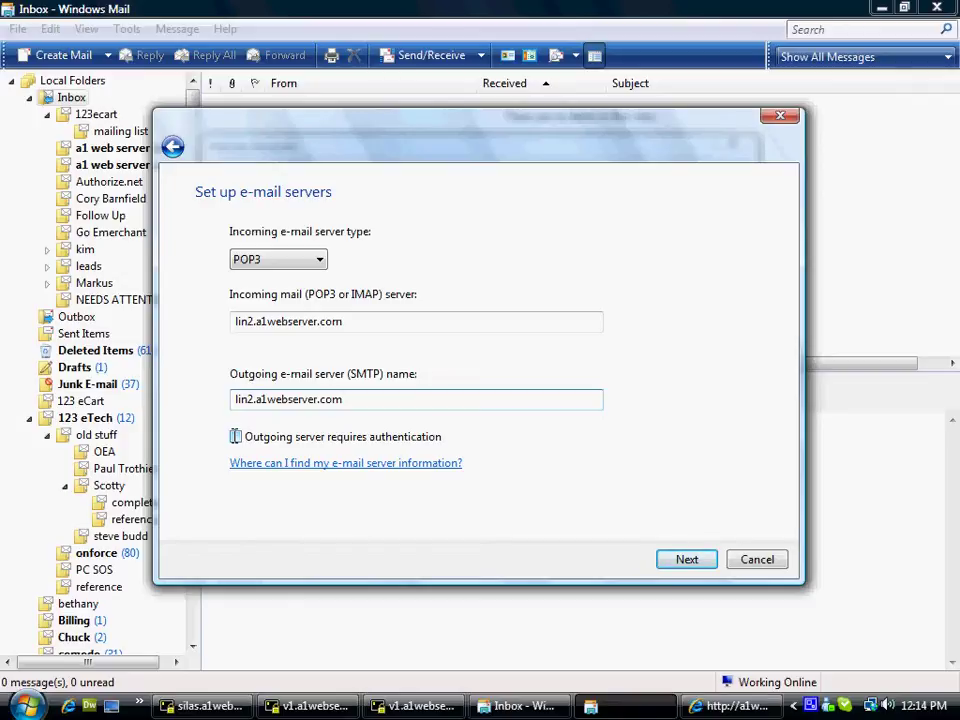
left_click(235, 436)
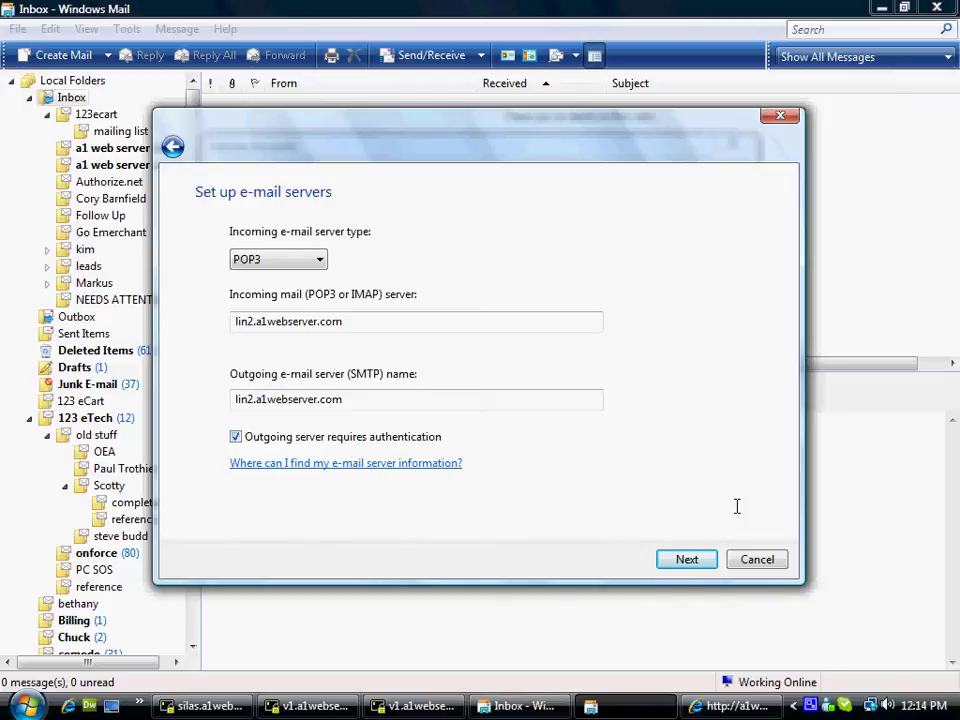
Enter the full e-mail address as username and the account password at the logon step
left_click(687, 559)
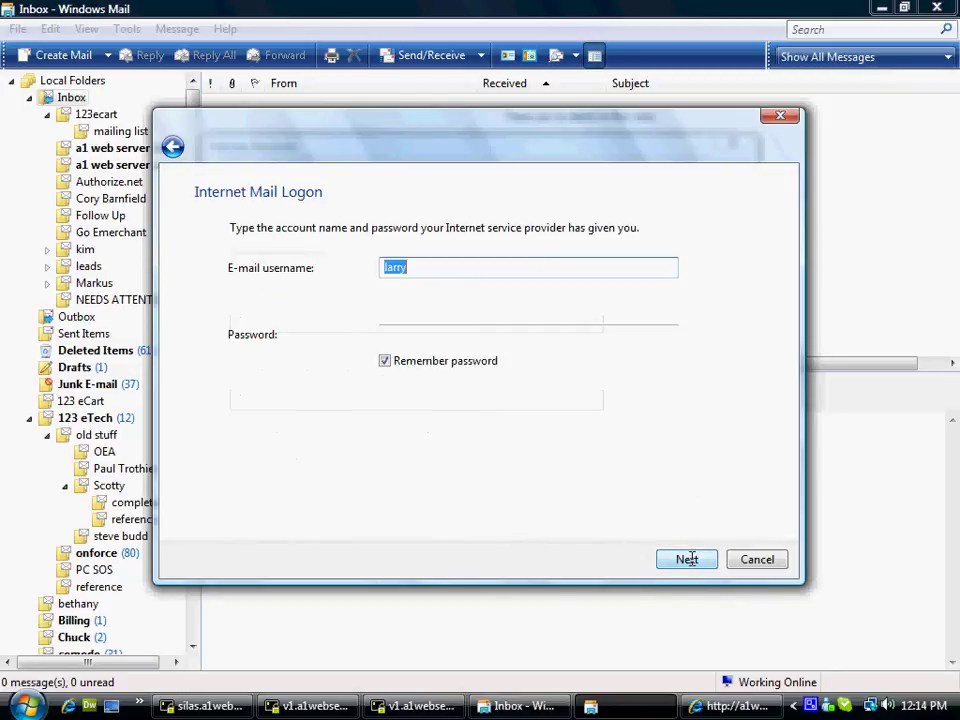
left_click(445, 266)
left_click_drag(424, 266, 347, 270)
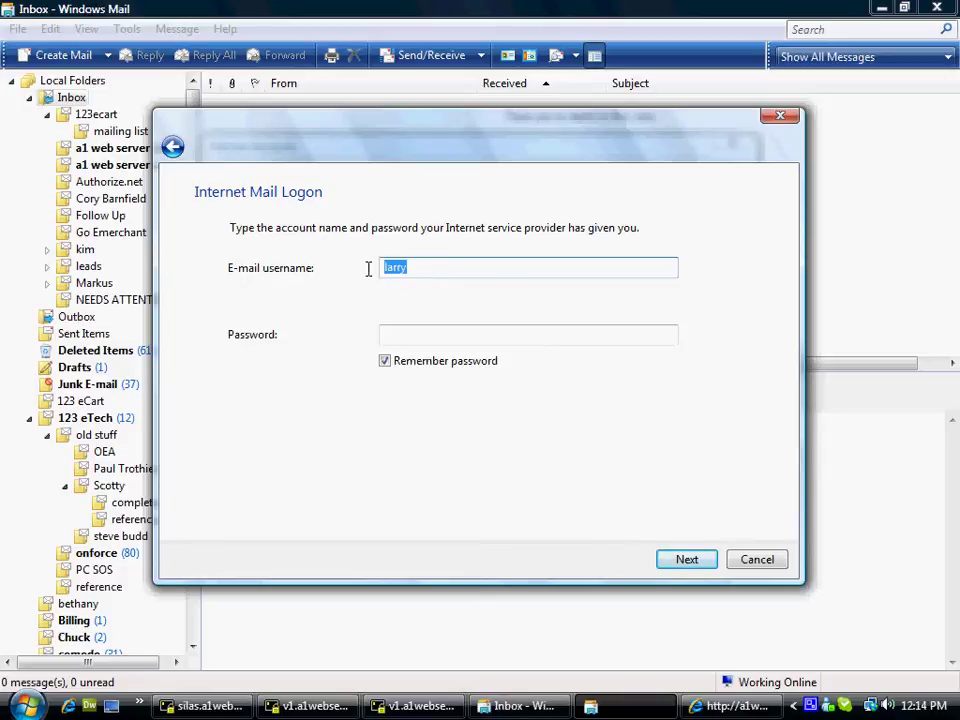
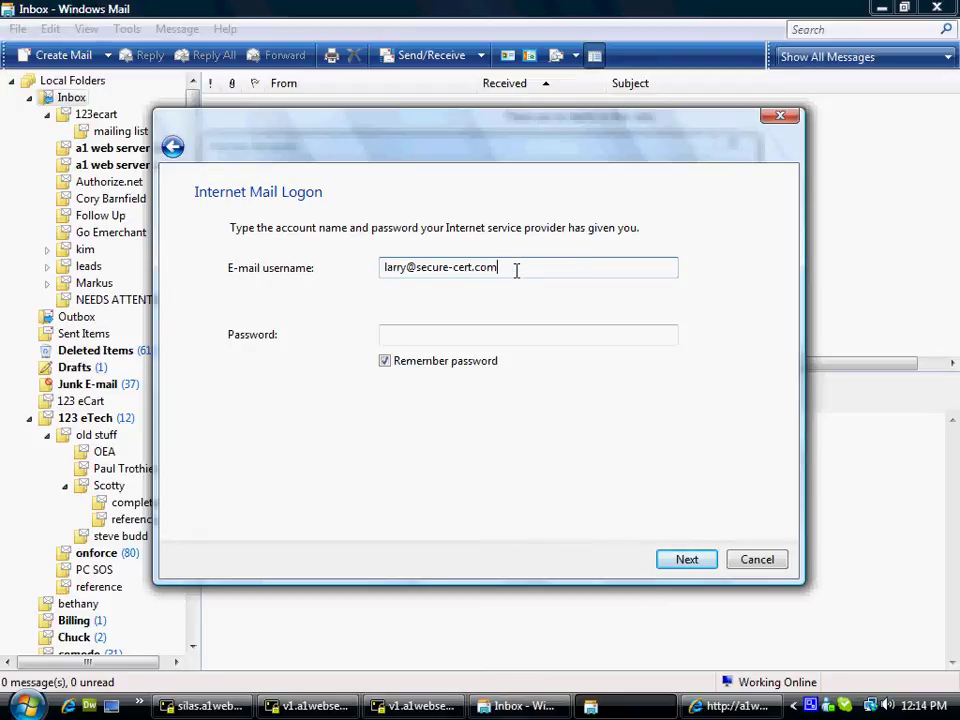
left_click(417, 334)
type("••••••")
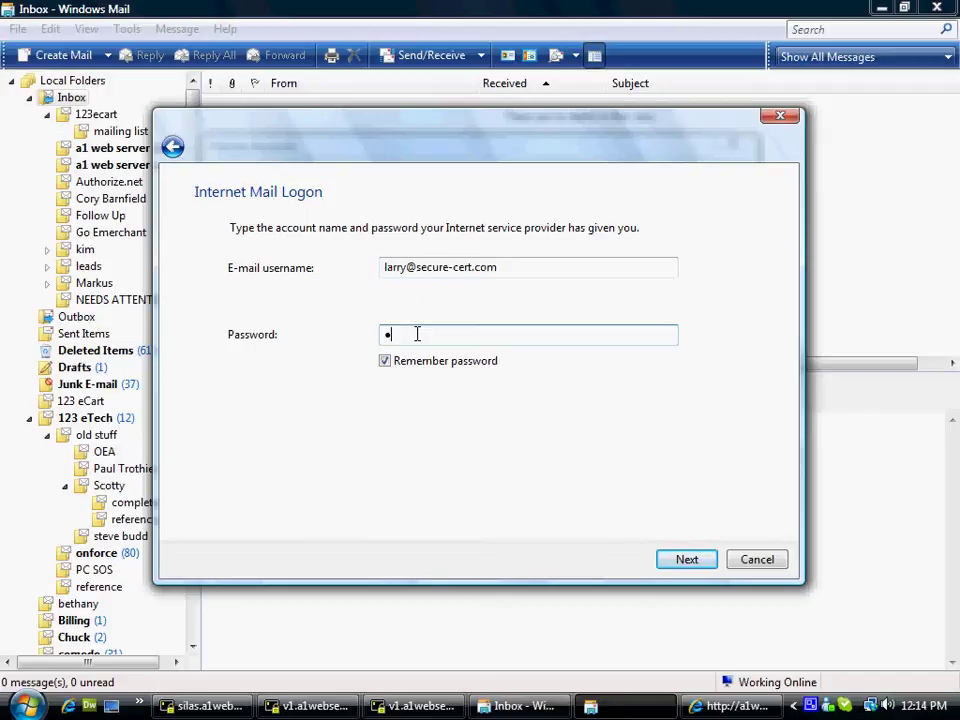
type("•")
left_click(689, 559)
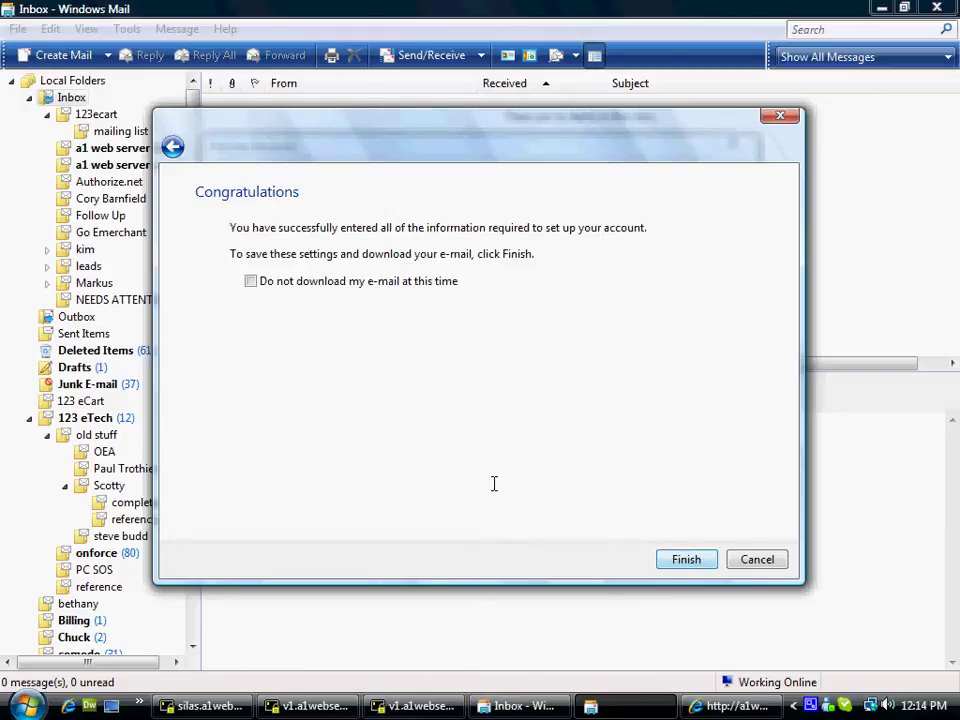
Finish the wizard with 'Do not download my e-mail at this time' ticked
left_click(250, 281)
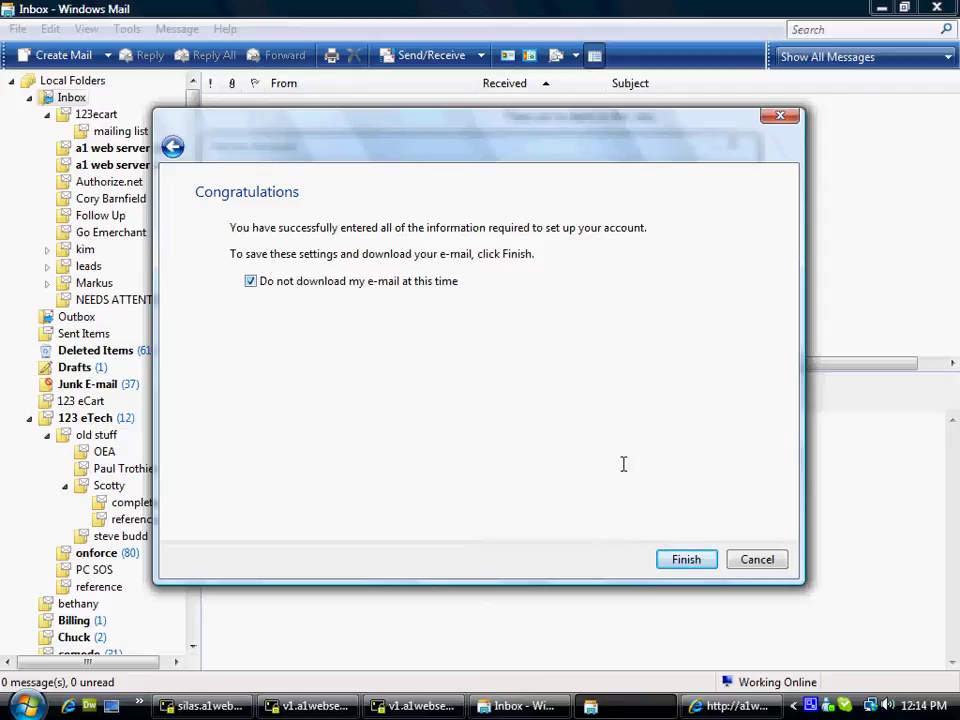
left_click(686, 559)
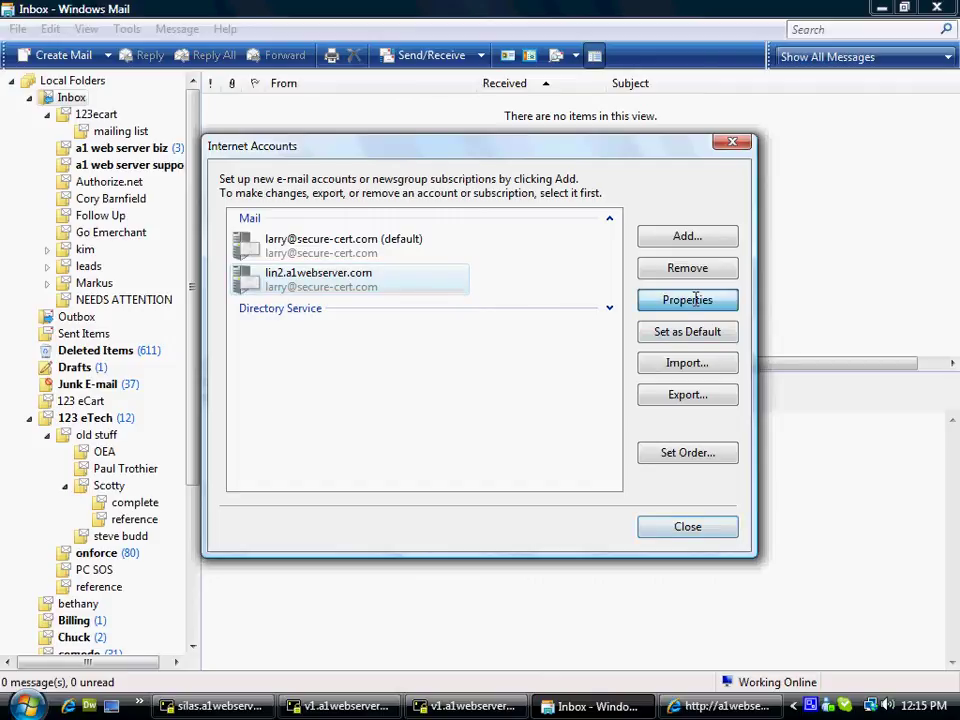
Open the lin2.a1webserver.com account properties and review its Servers tab
left_click(687, 300)
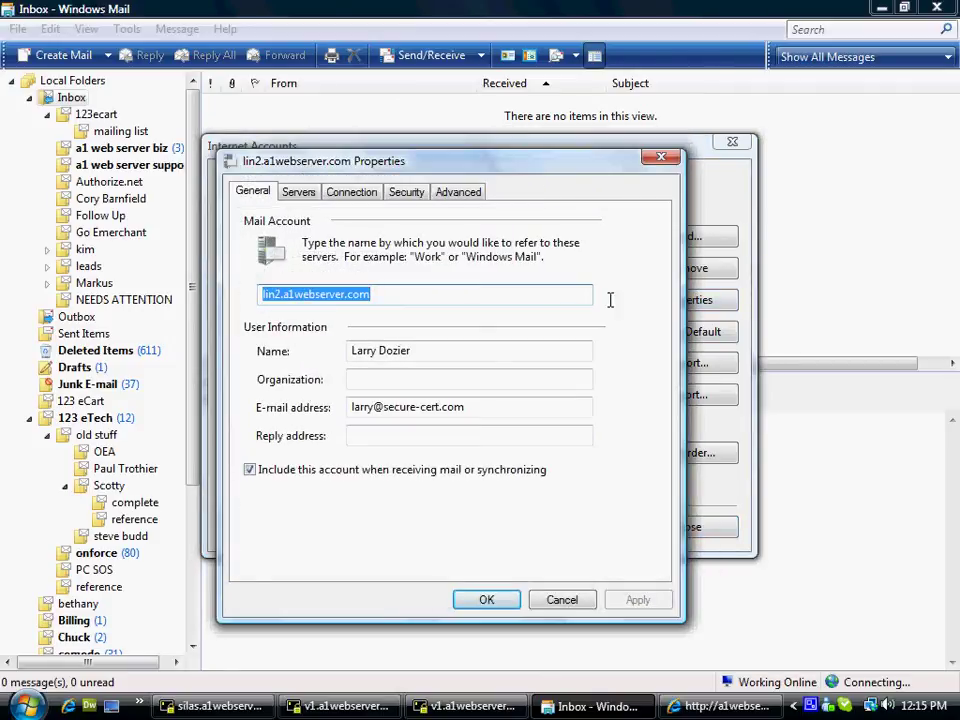
left_click(392, 295)
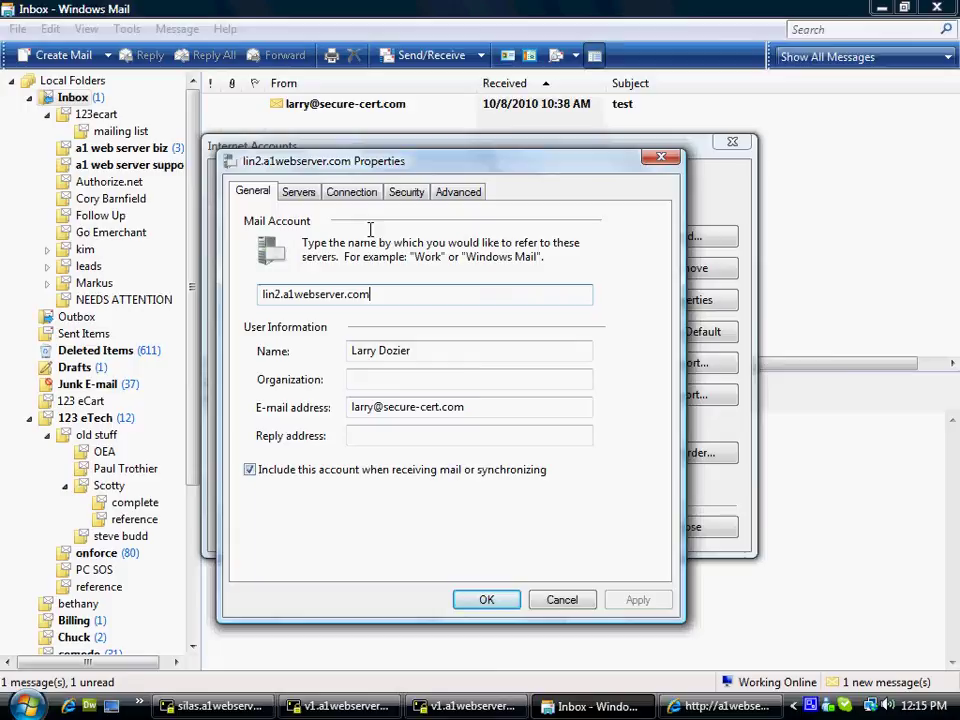
left_click(298, 192)
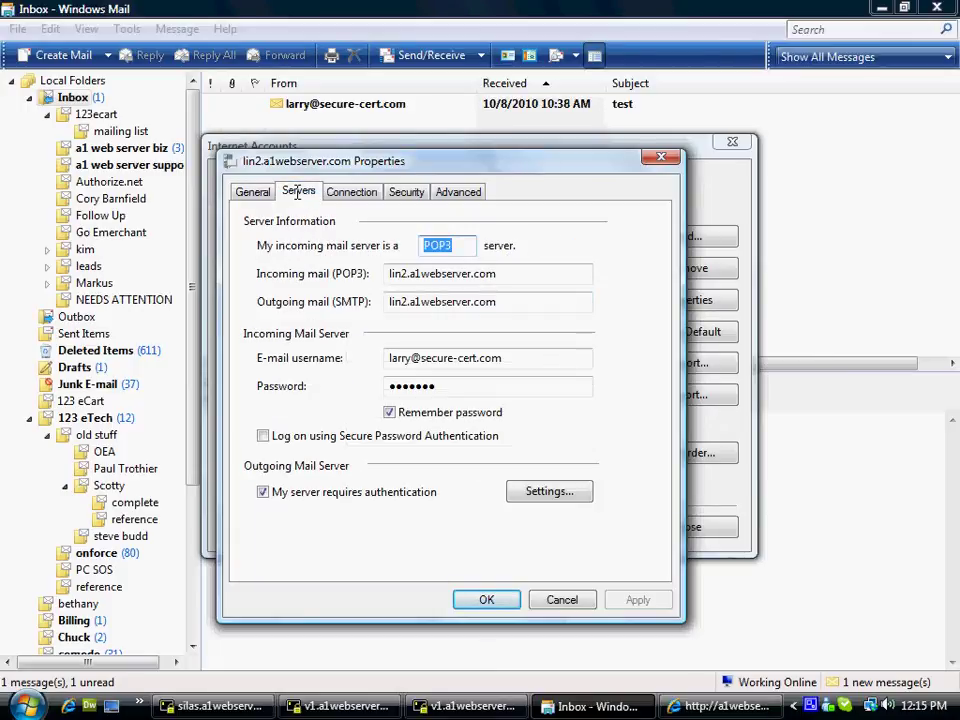
left_click_drag(506, 277, 349, 281)
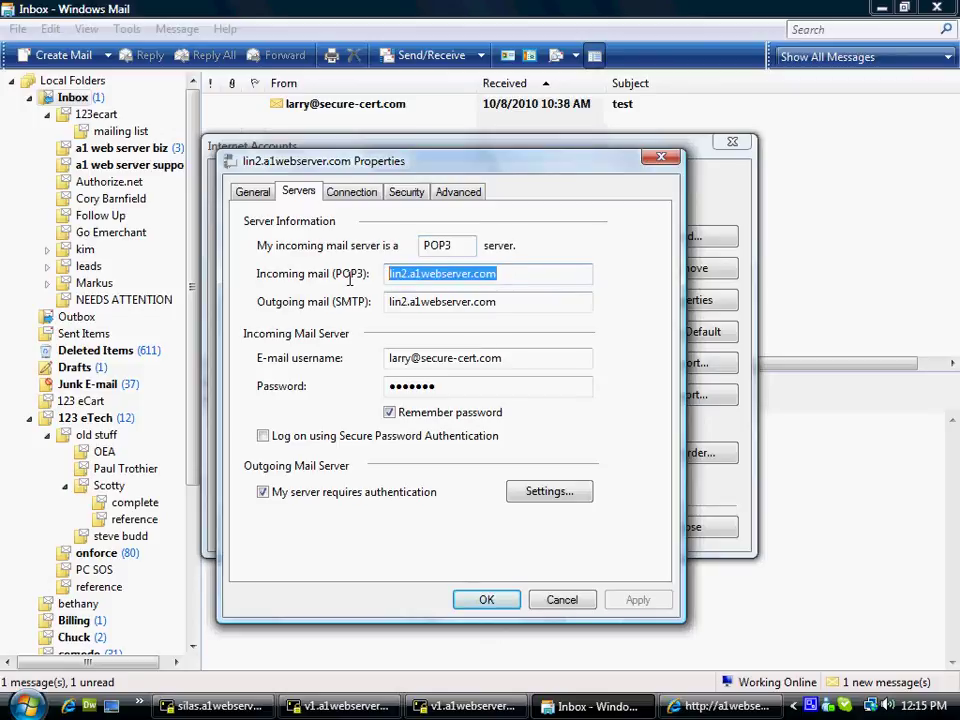
left_click(513, 303)
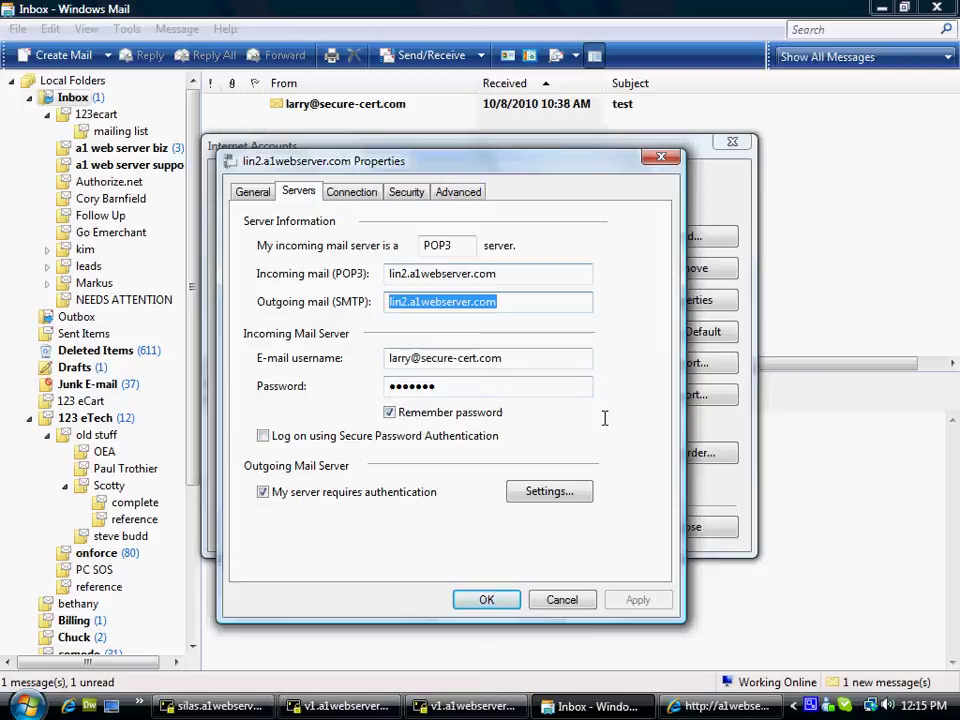
Keep outgoing authentication on, reusing the incoming mail server's logon settings
left_click(262, 492)
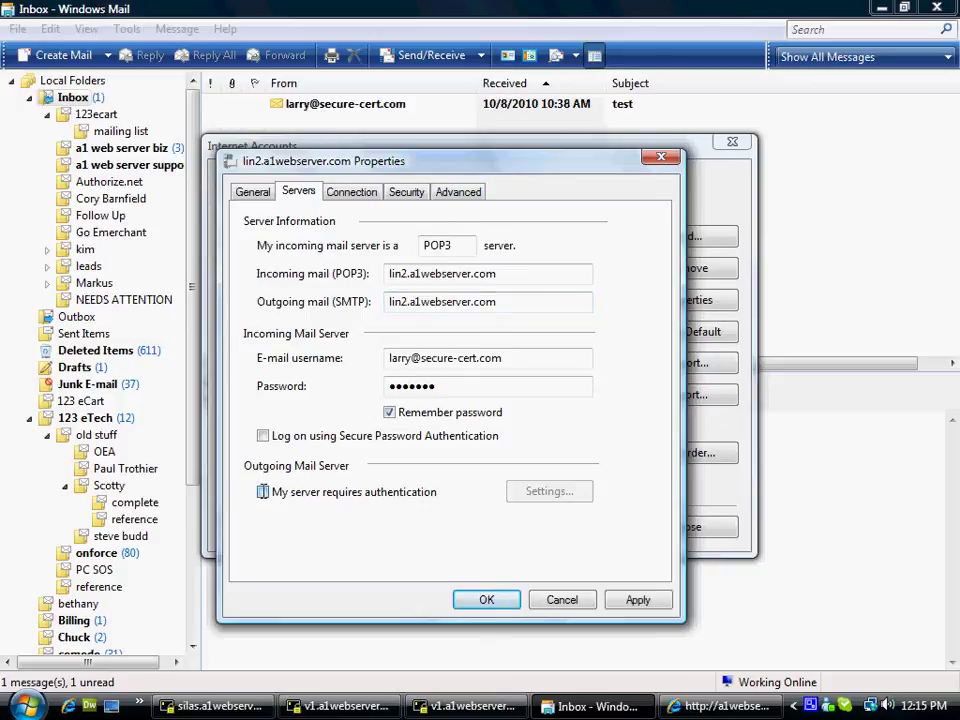
left_click(262, 492)
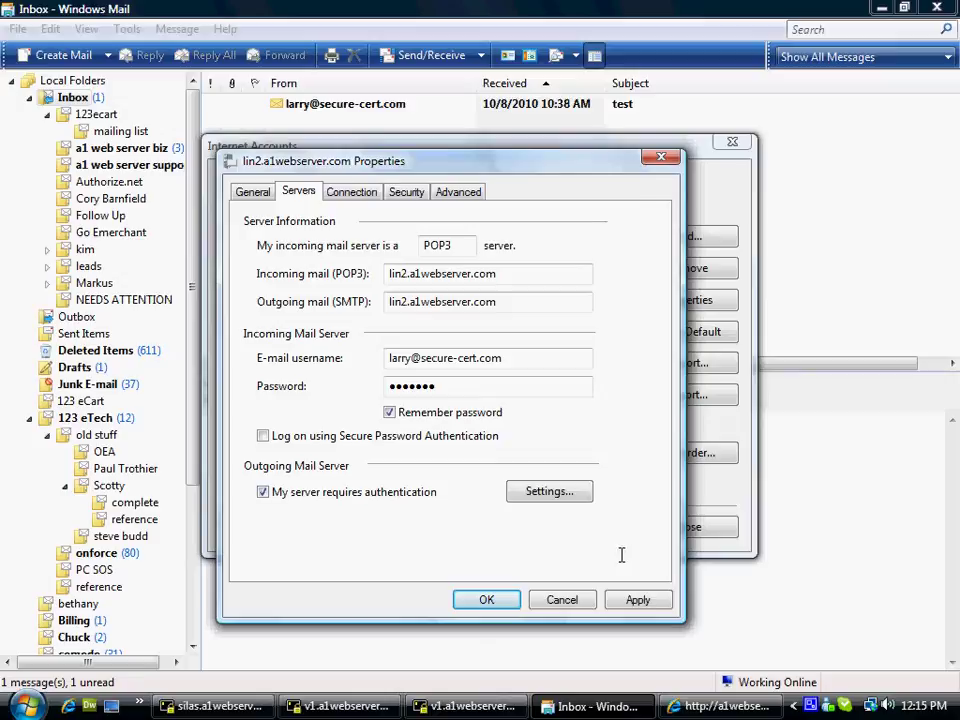
left_click(553, 489)
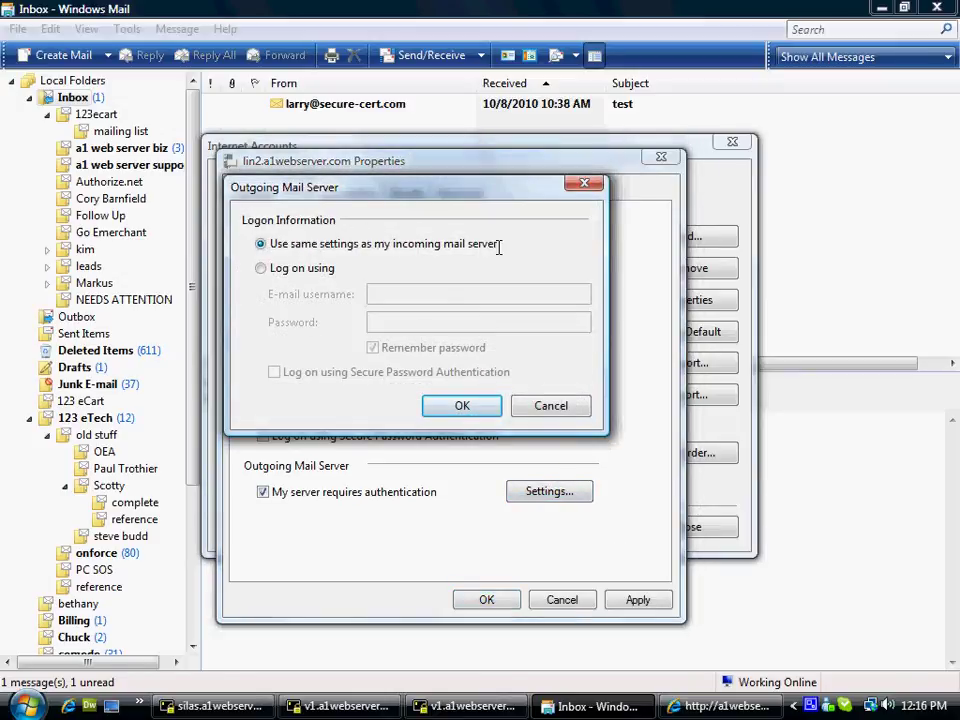
left_click(462, 405)
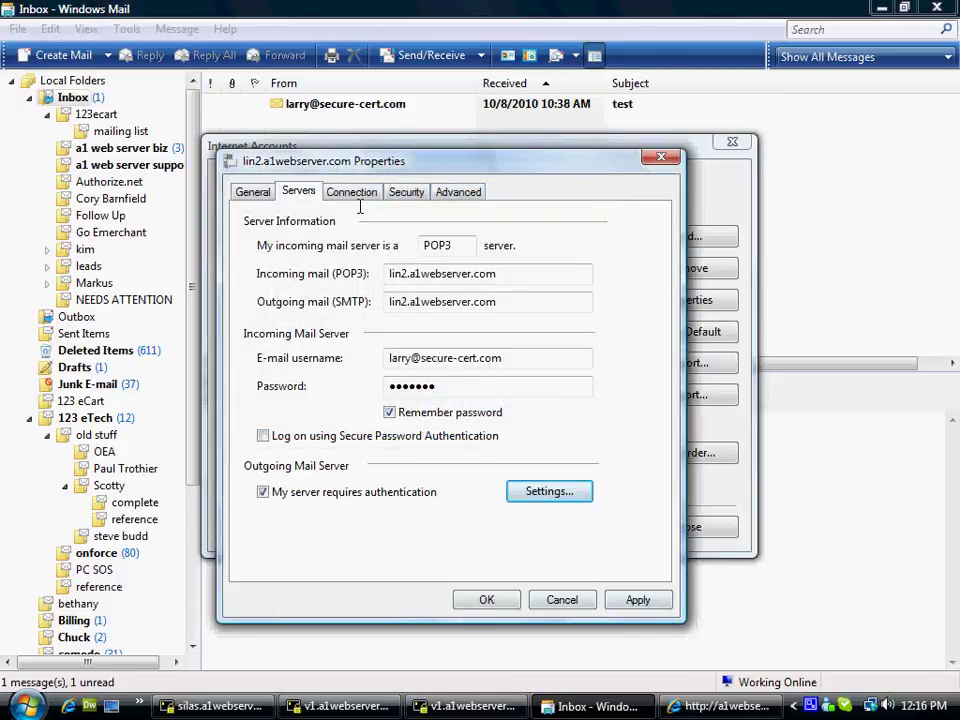
Require SSL for both outgoing and incoming mail in the account's Advanced settings
left_click(457, 192)
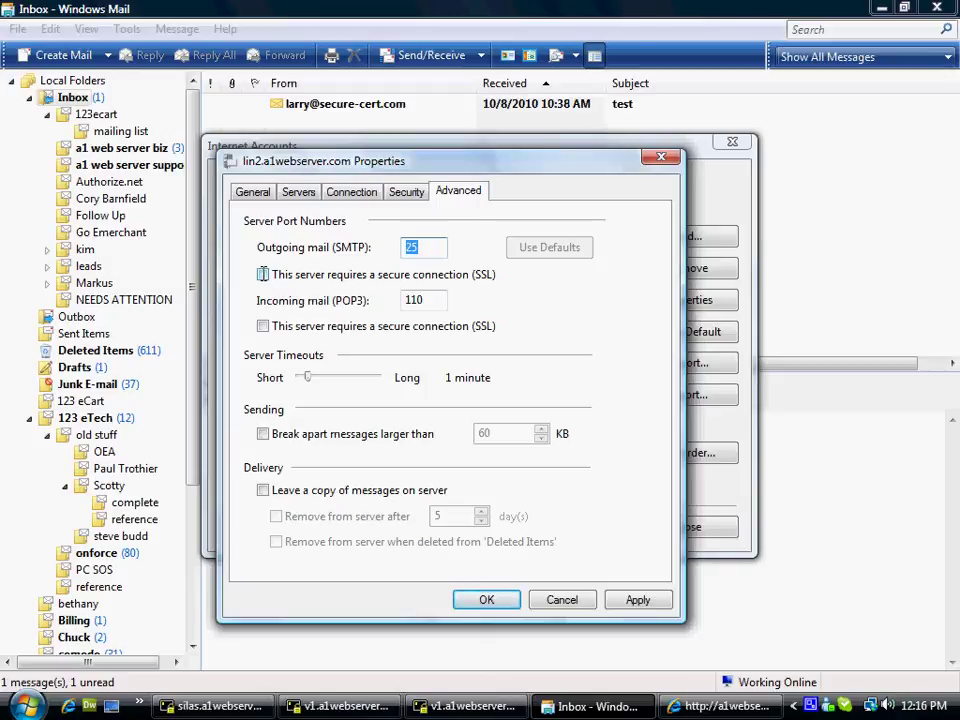
left_click(262, 274)
left_click(263, 327)
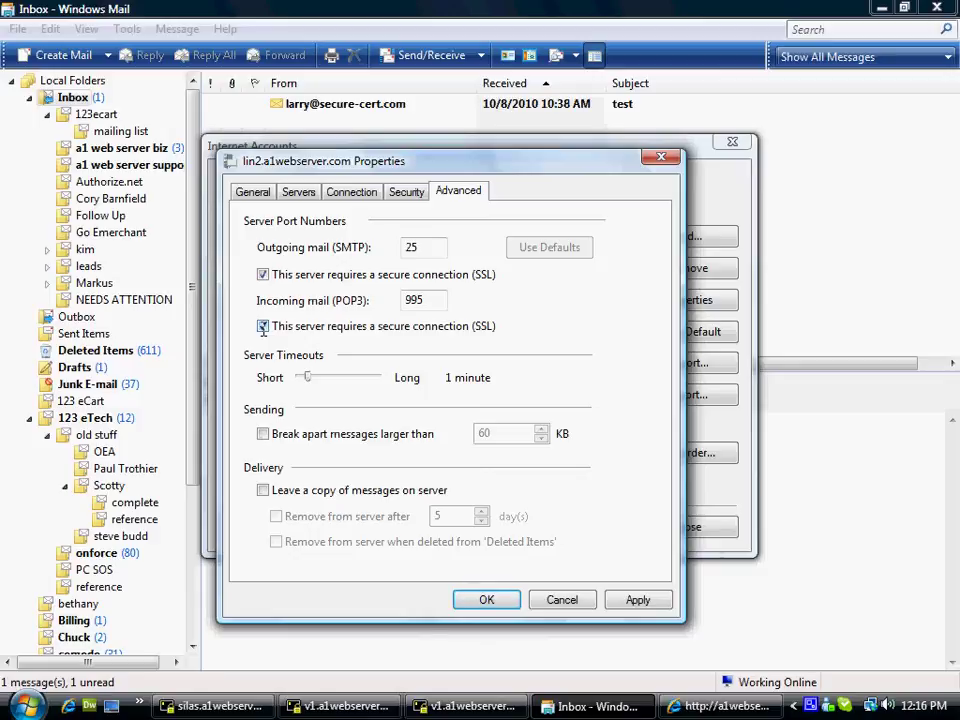
left_click(263, 327)
left_click(263, 327)
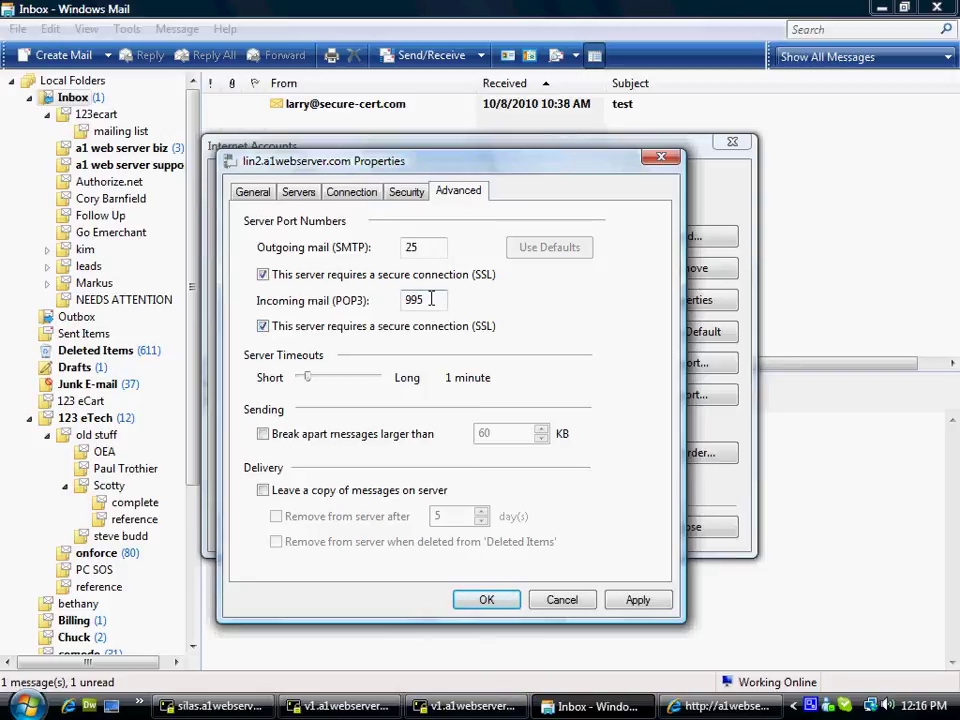
Change the outgoing SMTP port from 25 to 465, leaving 'keep copies on server' unticked
left_click(432, 247)
left_click_drag(421, 247, 385, 247)
type("465")
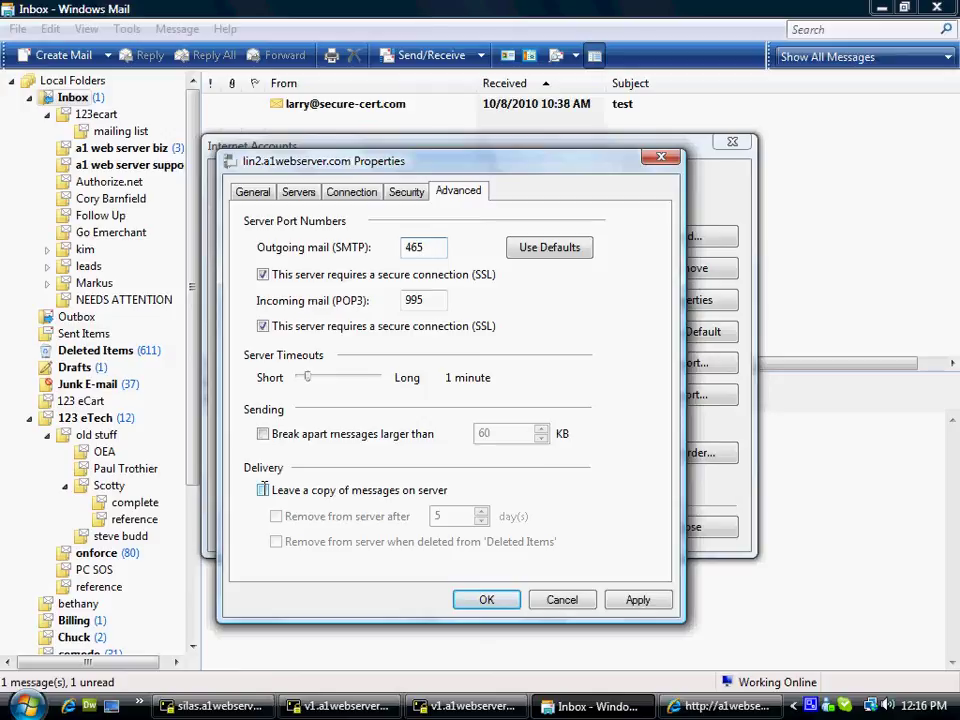
left_click(262, 489)
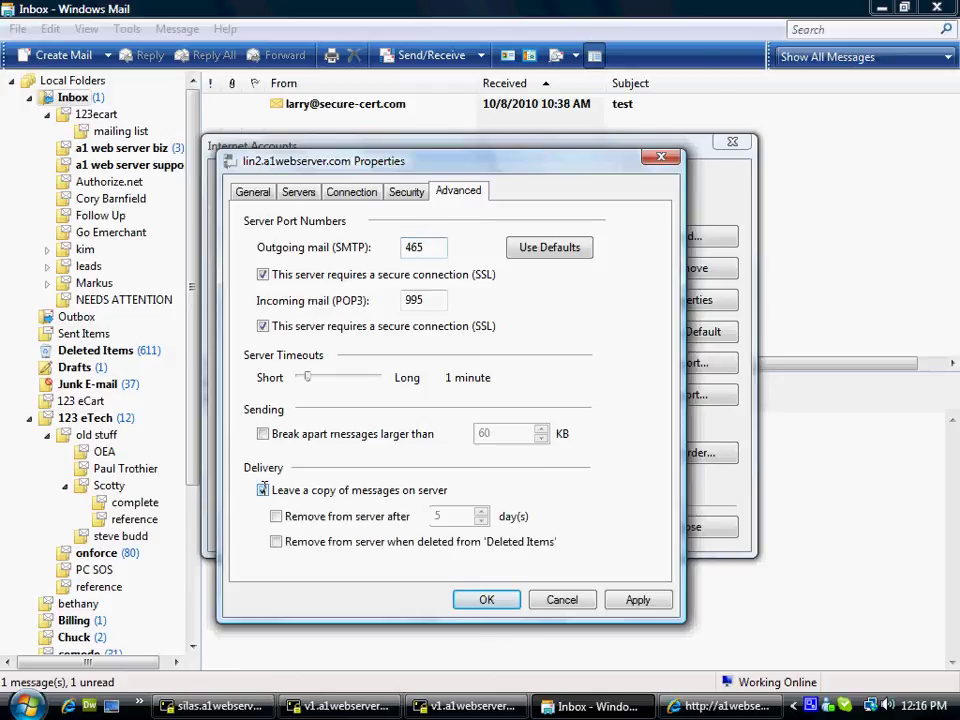
left_click(262, 489)
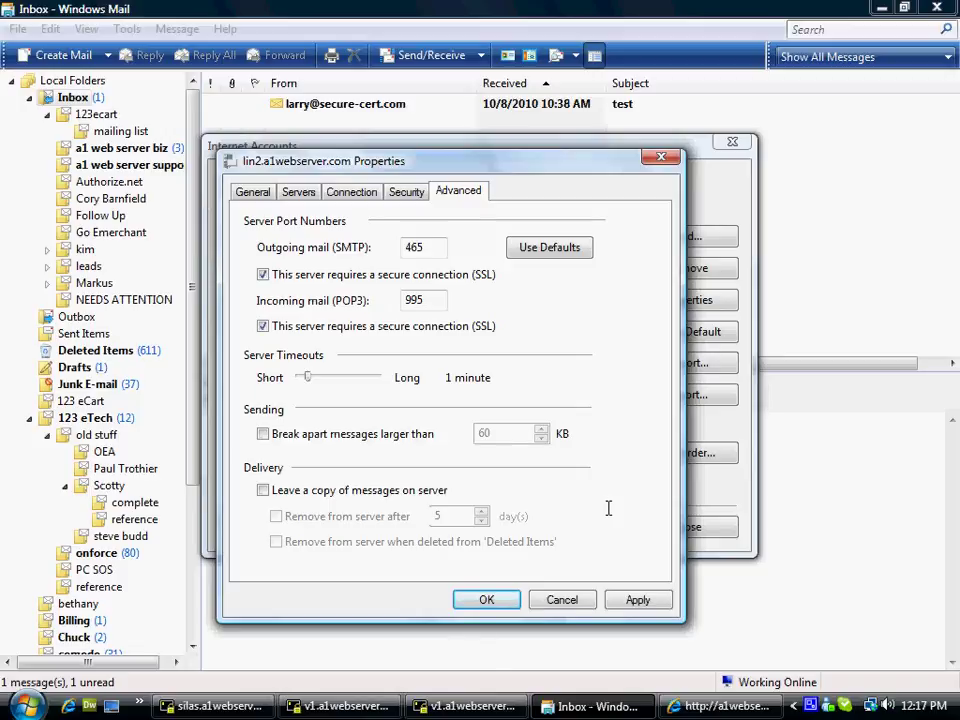
left_click(263, 489)
left_click(262, 489)
Confirm SMTP port 465 and POP3 port 995, then apply and save the account settings
double_click(429, 249)
left_click(429, 299)
left_click_drag(429, 299, 398, 295)
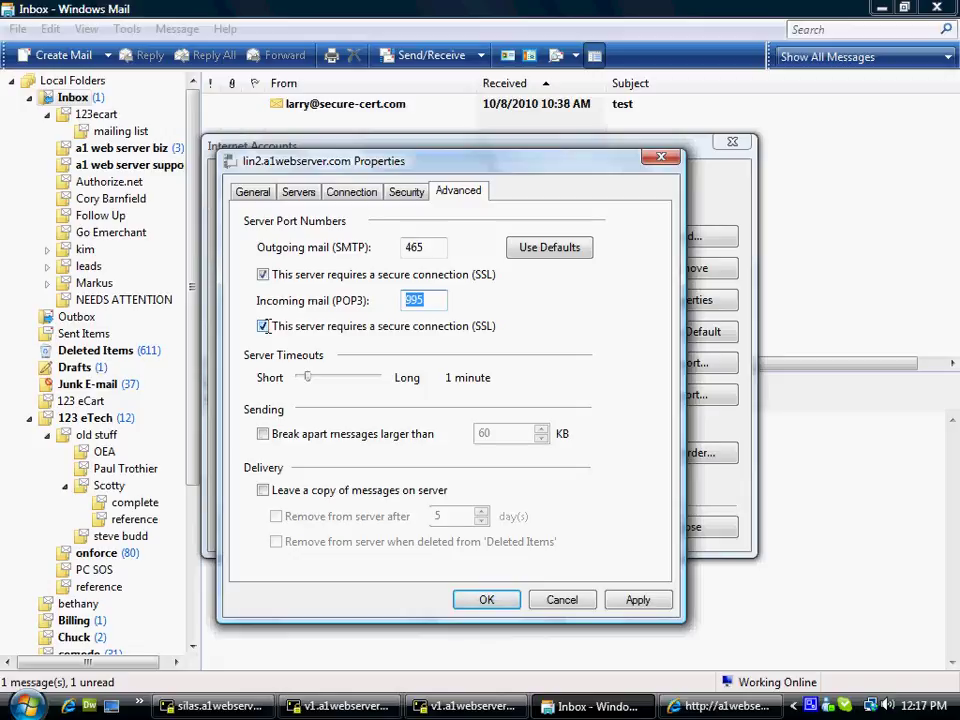
left_click(636, 599)
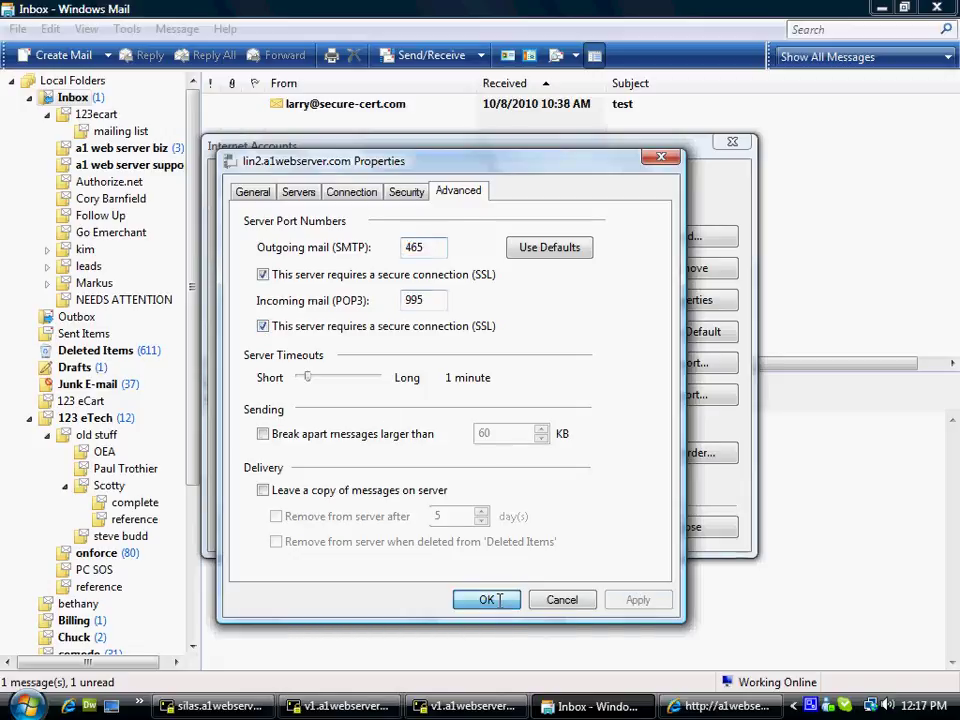
left_click(508, 599)
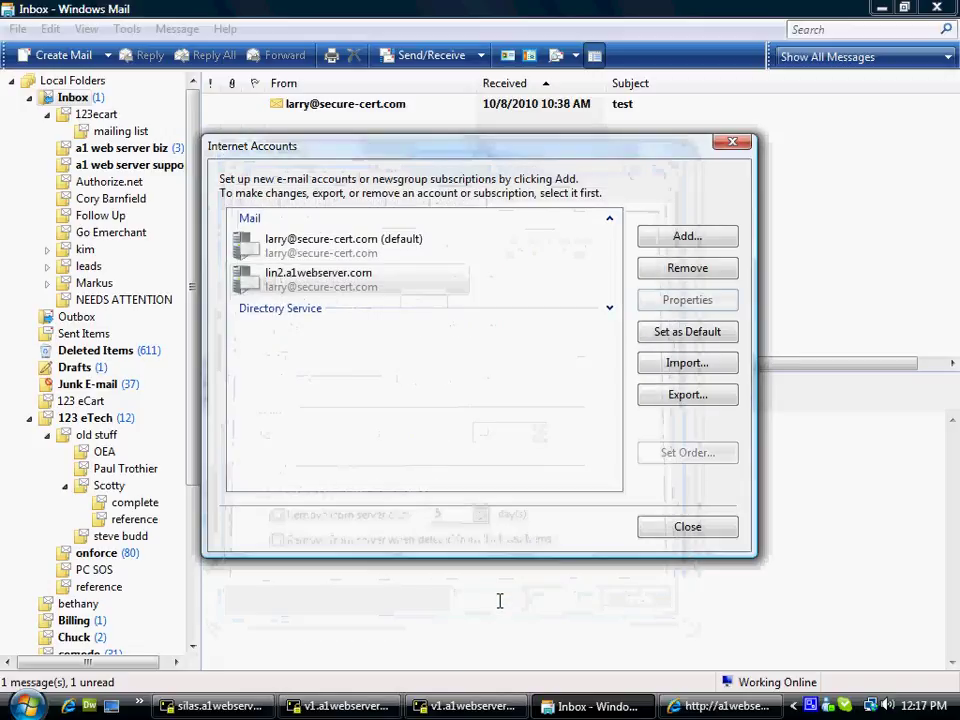
Close Internet Accounts and run Send/Receive twice to test the lin2.a1webserver.com account
left_click(686, 527)
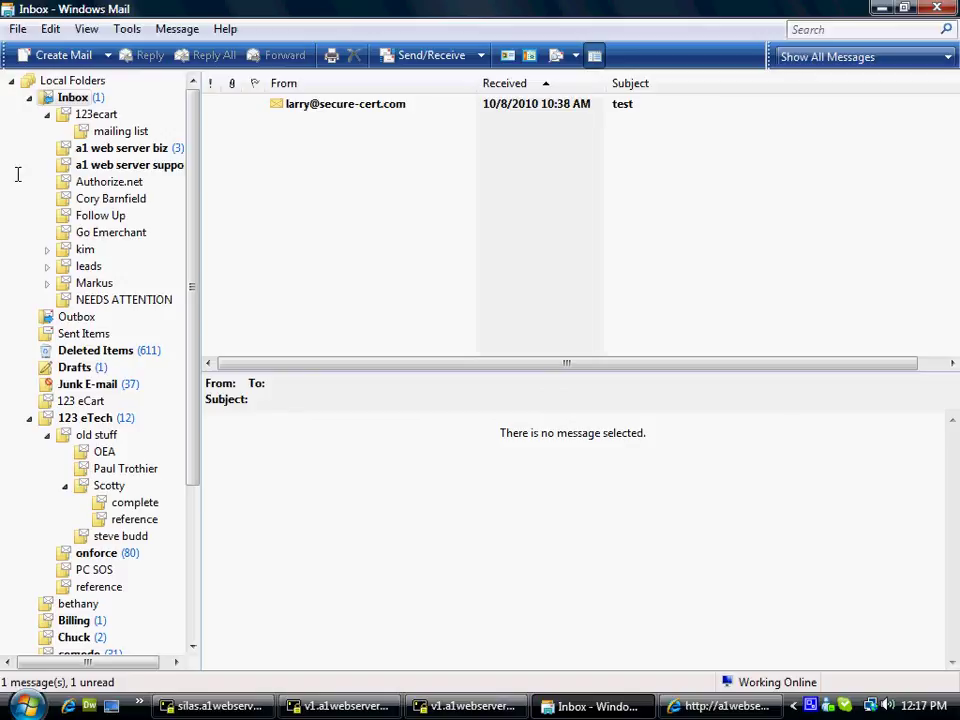
left_click(425, 56)
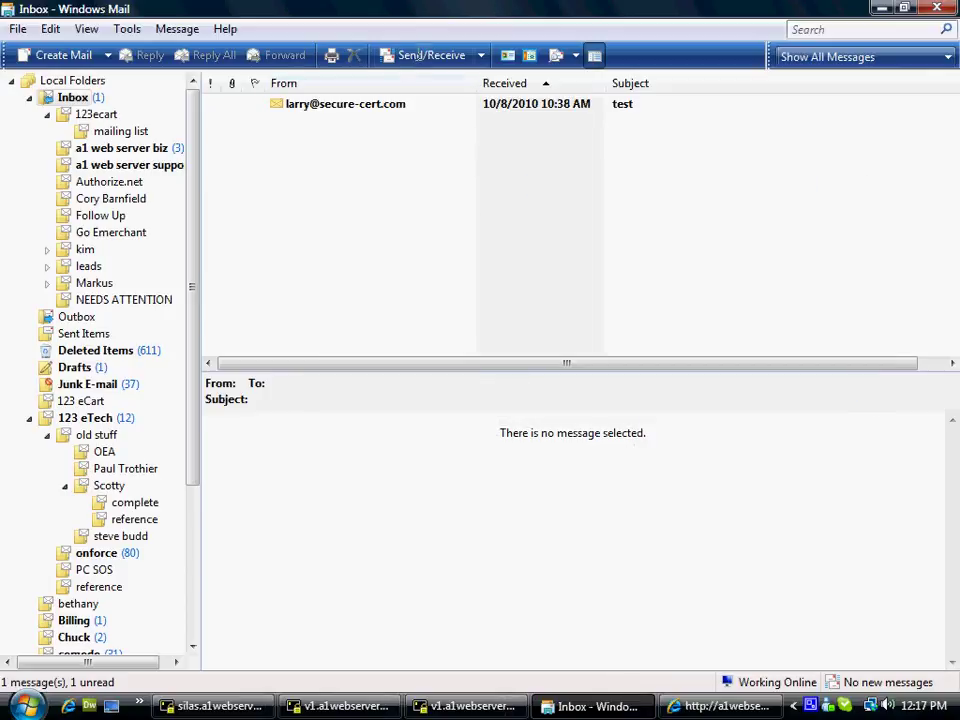
left_click(418, 56)
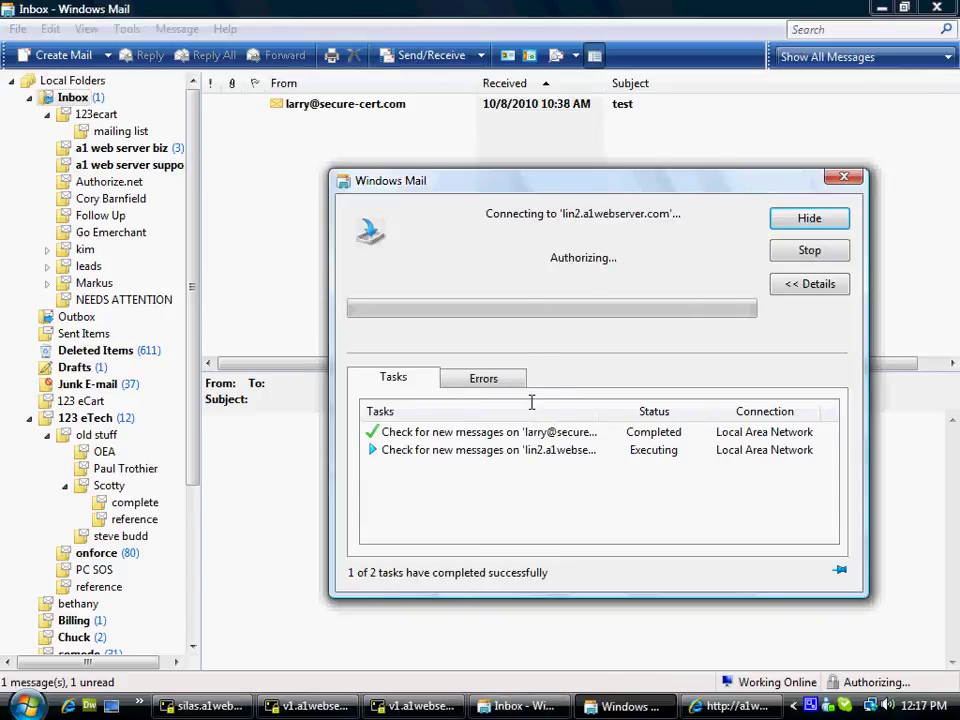